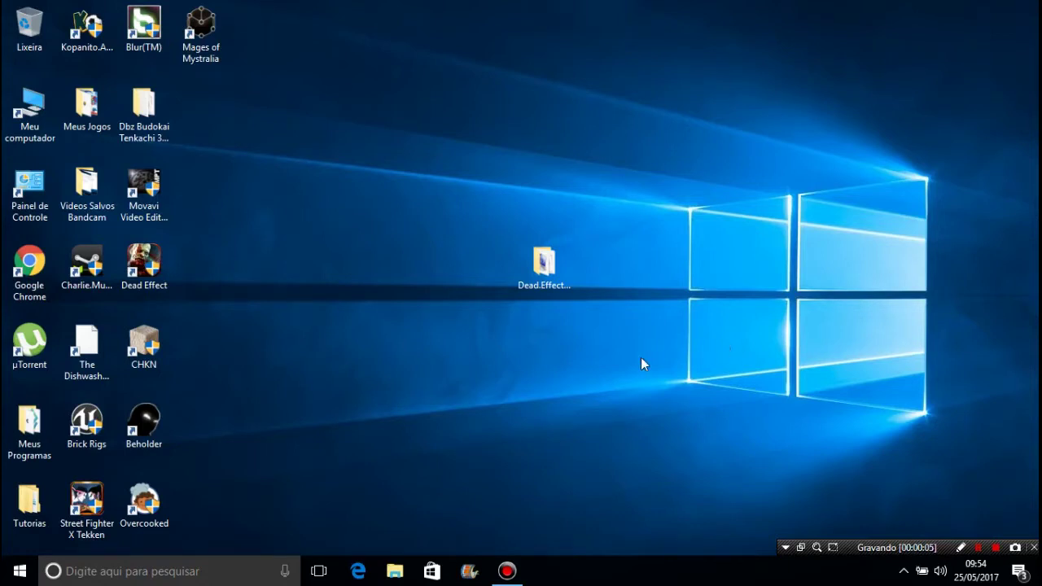
{"action": "left_click", "coordinate": [550, 278]}
{"action": "left_click_drag", "start_coordinate": [651, 403], "coordinate": [445, 106]}
{"action": "left_click_drag", "start_coordinate": [717, 461], "coordinate": [439, 326]}
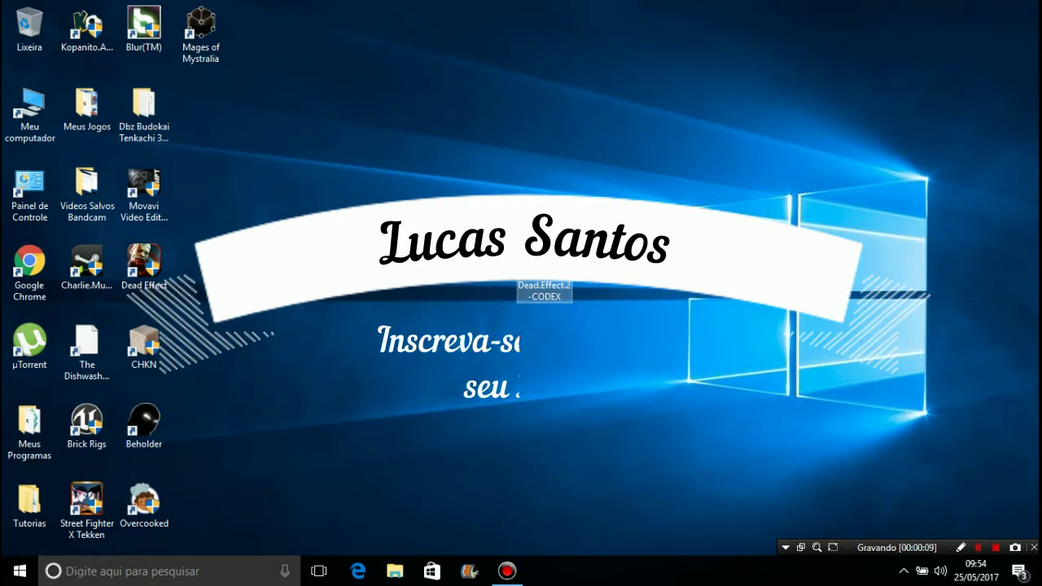
{"action": "left_click_drag", "start_coordinate": [656, 420], "coordinate": [389, 103]}
{"action": "left_click_drag", "start_coordinate": [648, 387], "coordinate": [426, 152]}
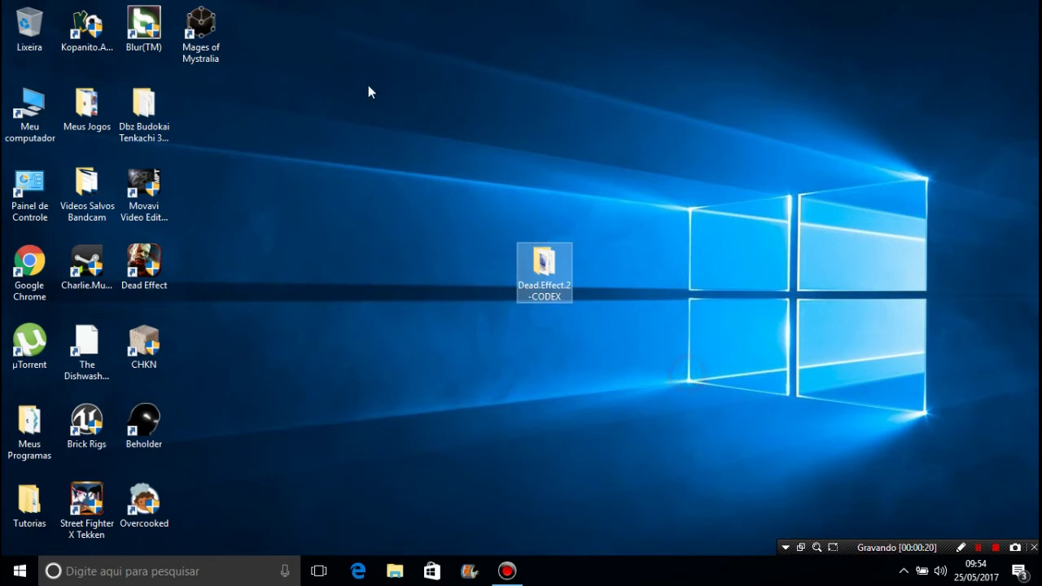
{"action": "left_click", "coordinate": [649, 385]}
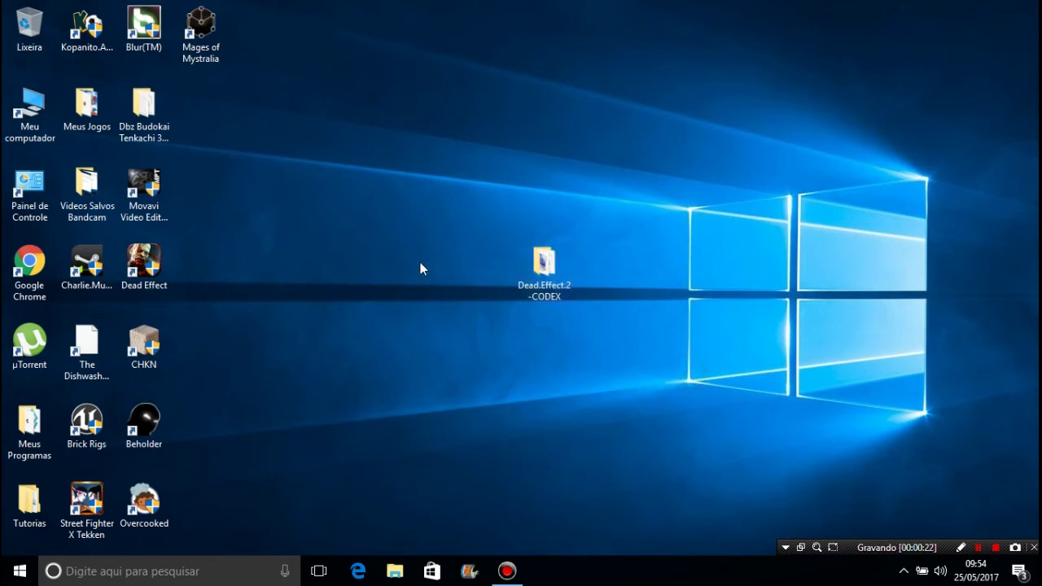
{"action": "left_click", "coordinate": [539, 281]}
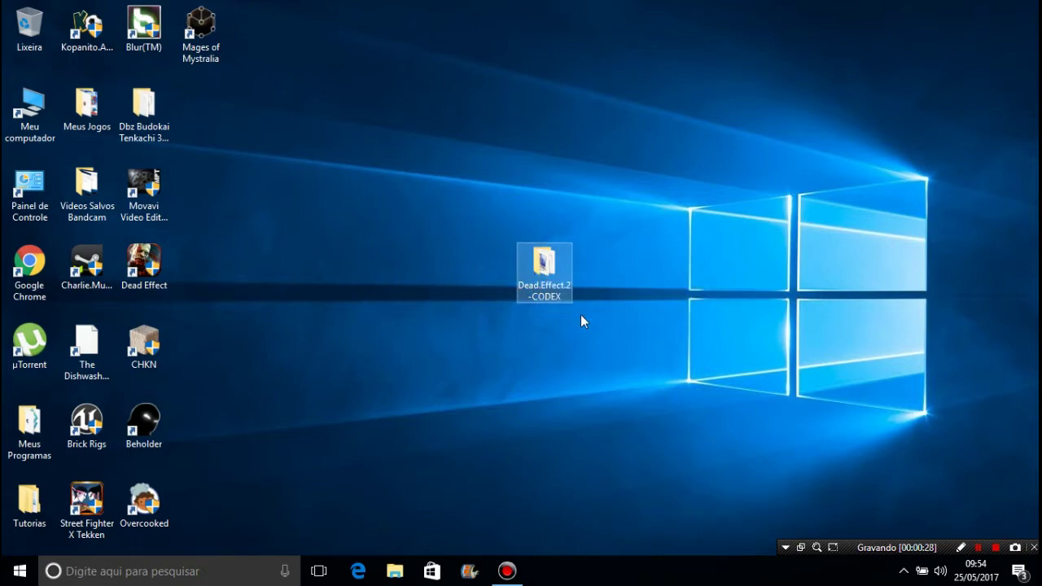
{"action": "left_click_drag", "start_coordinate": [651, 445], "coordinate": [413, 108]}
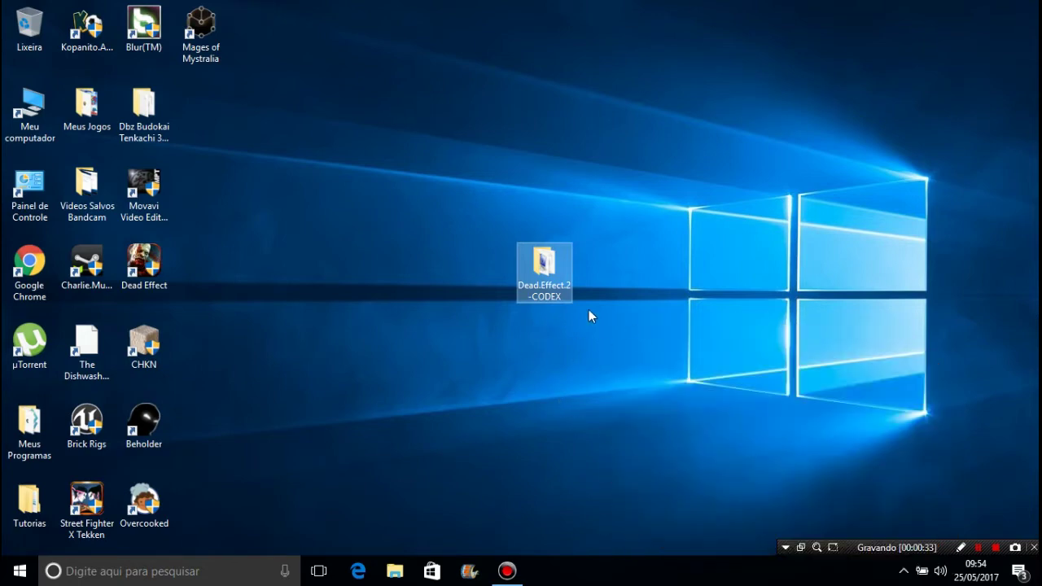
{"action": "left_click", "coordinate": [696, 377]}
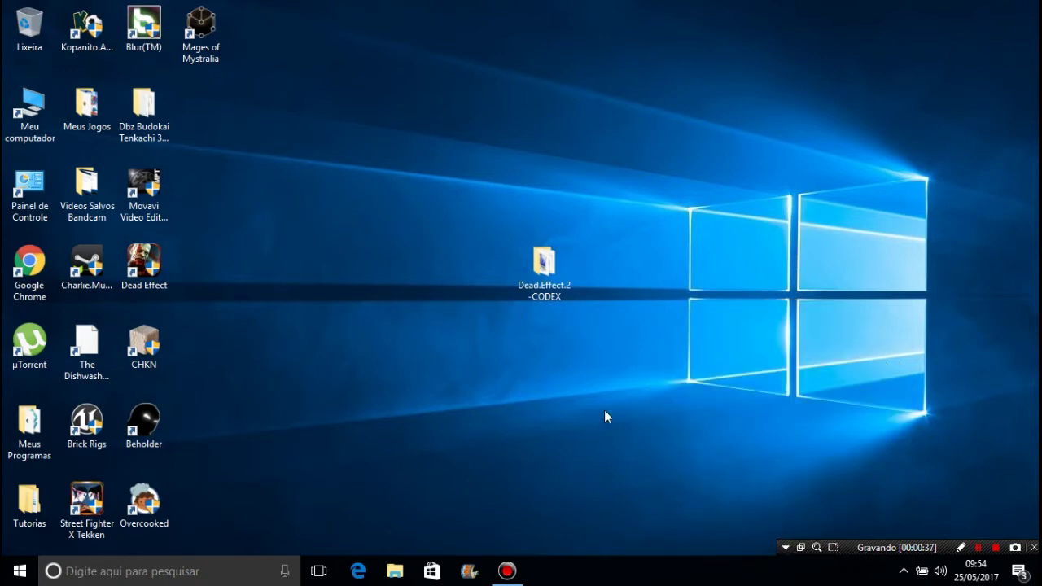
Open the Dead.Effect.2-CODEX desktop folder and mount the codex-dead.effect.2 disc image
{"action": "left_click", "coordinate": [546, 275]}
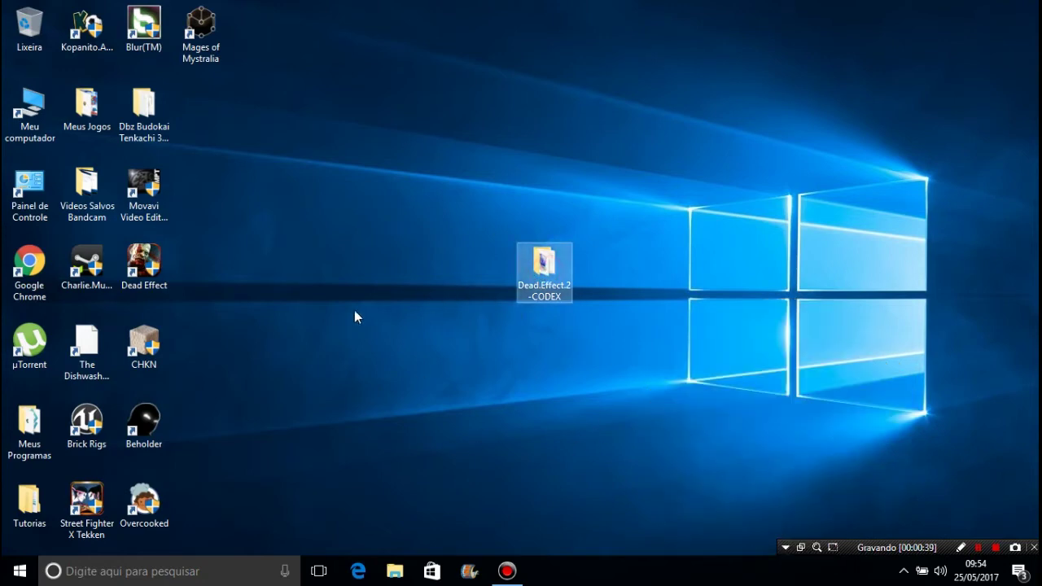
{"action": "double_click", "coordinate": [560, 271]}
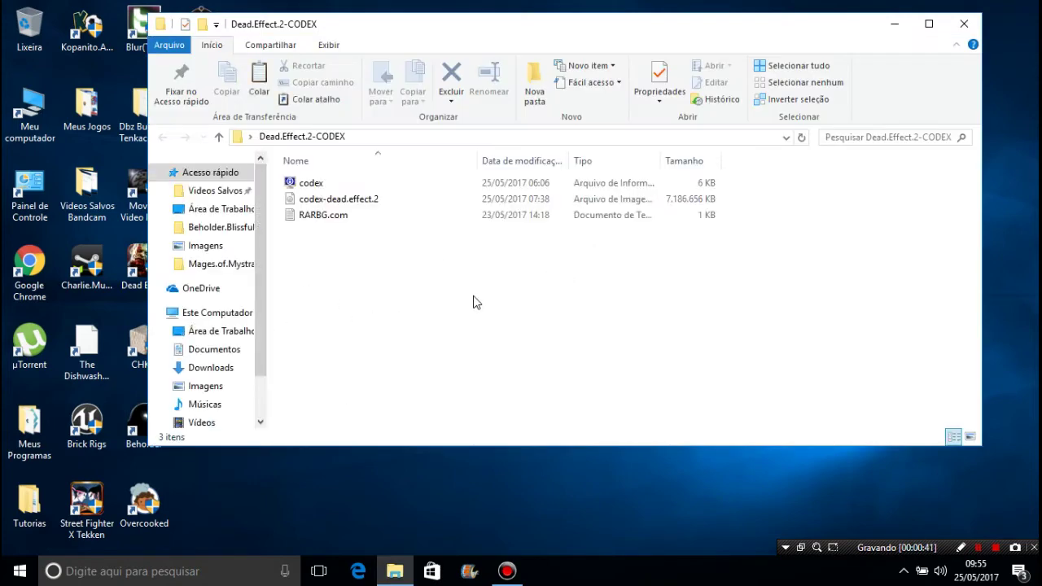
{"action": "left_click", "coordinate": [367, 201]}
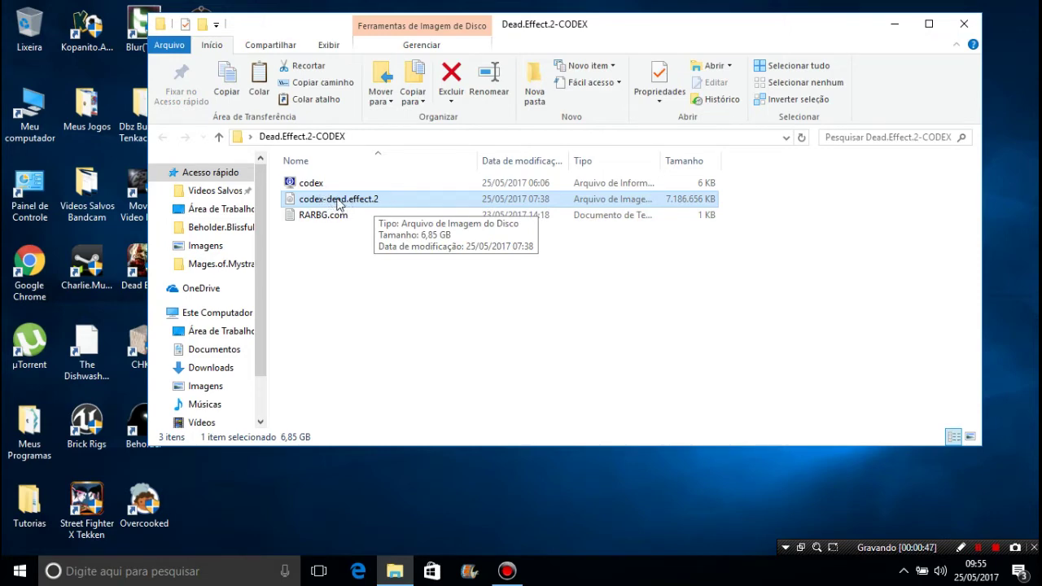
{"action": "right_click", "coordinate": [339, 202]}
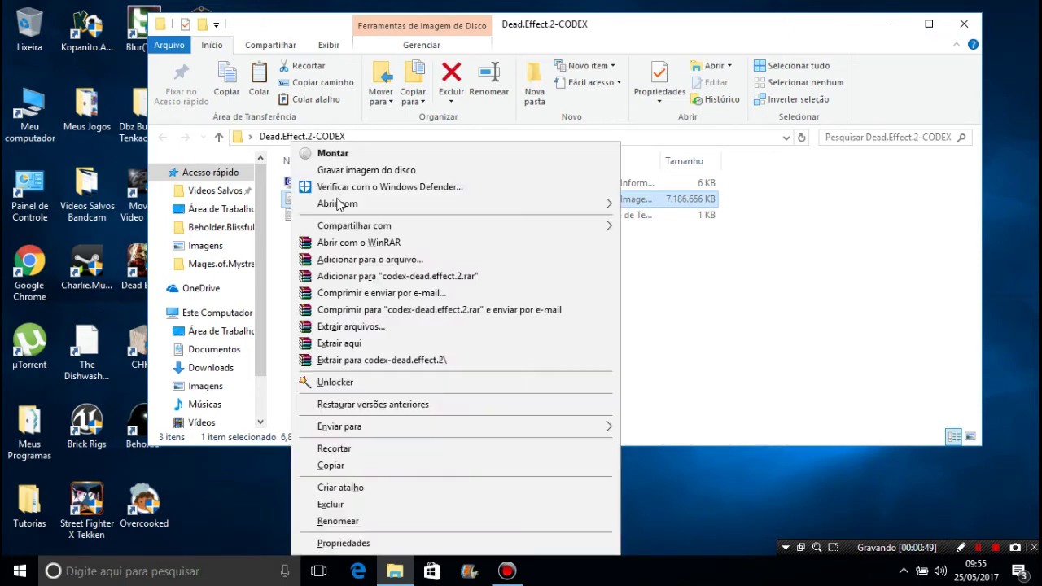
{"action": "left_click", "coordinate": [686, 360]}
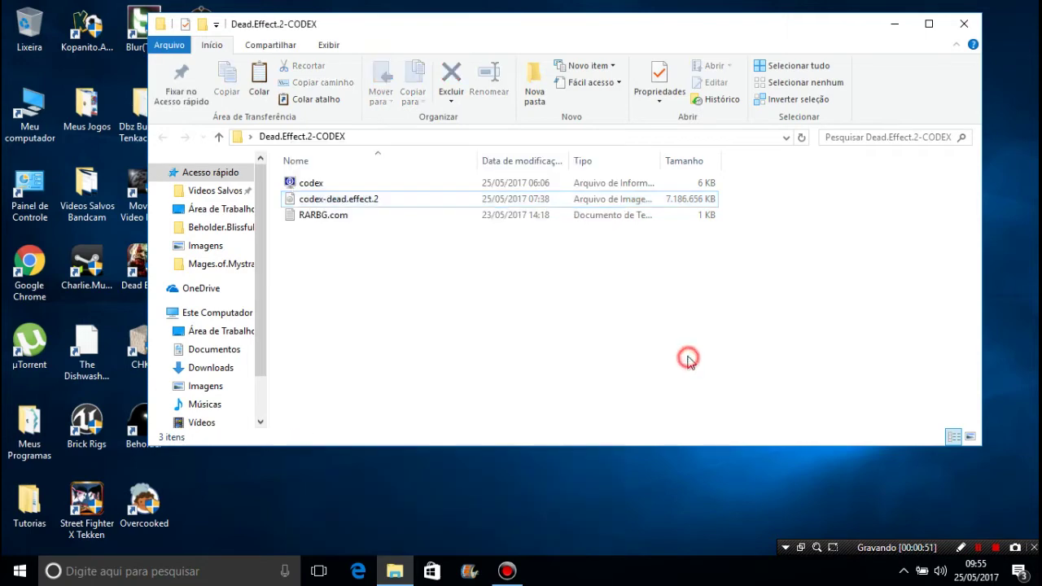
{"action": "left_click", "coordinate": [333, 199]}
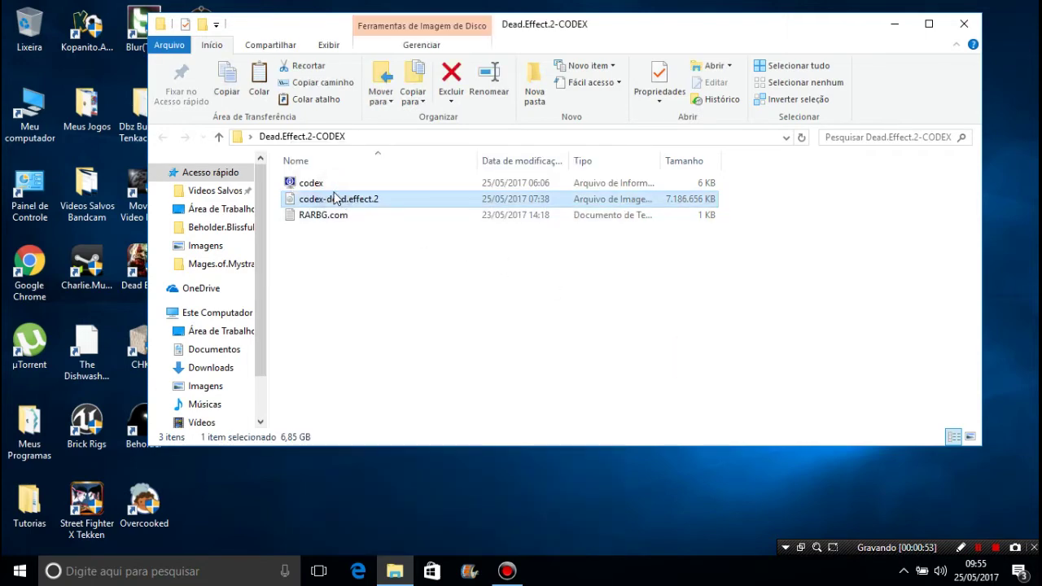
{"action": "right_click", "coordinate": [291, 199]}
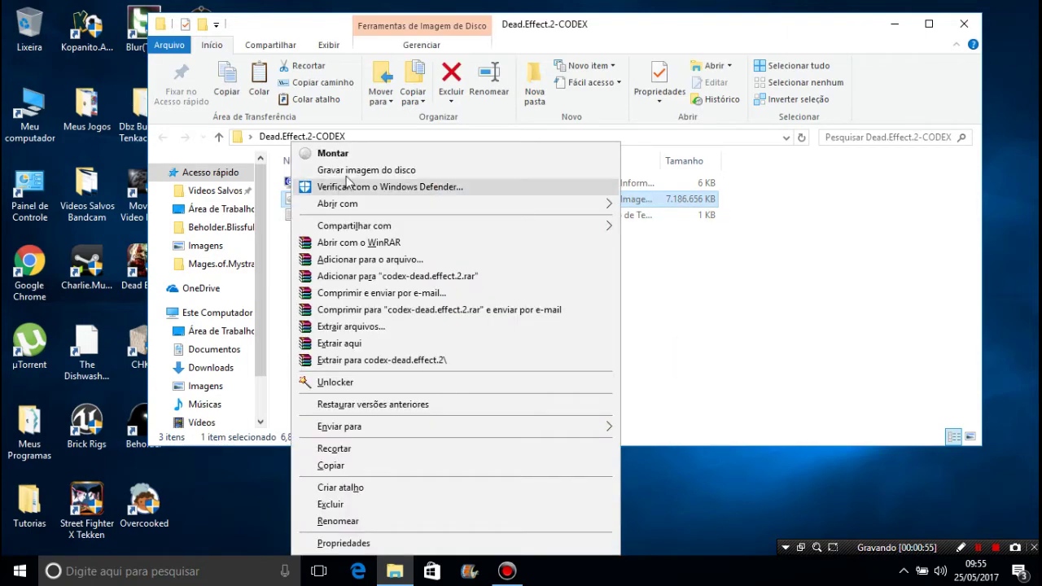
{"action": "left_click", "coordinate": [364, 159]}
Run the setup application on the mounted Dead Effect 2 disc as administrator
{"action": "left_click", "coordinate": [315, 218]}
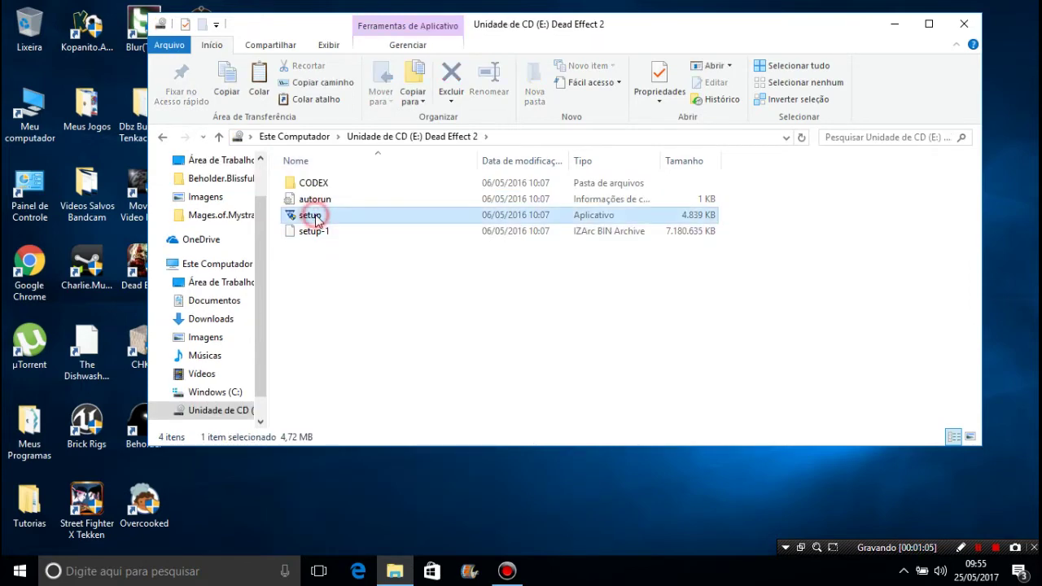
{"action": "right_click", "coordinate": [315, 218]}
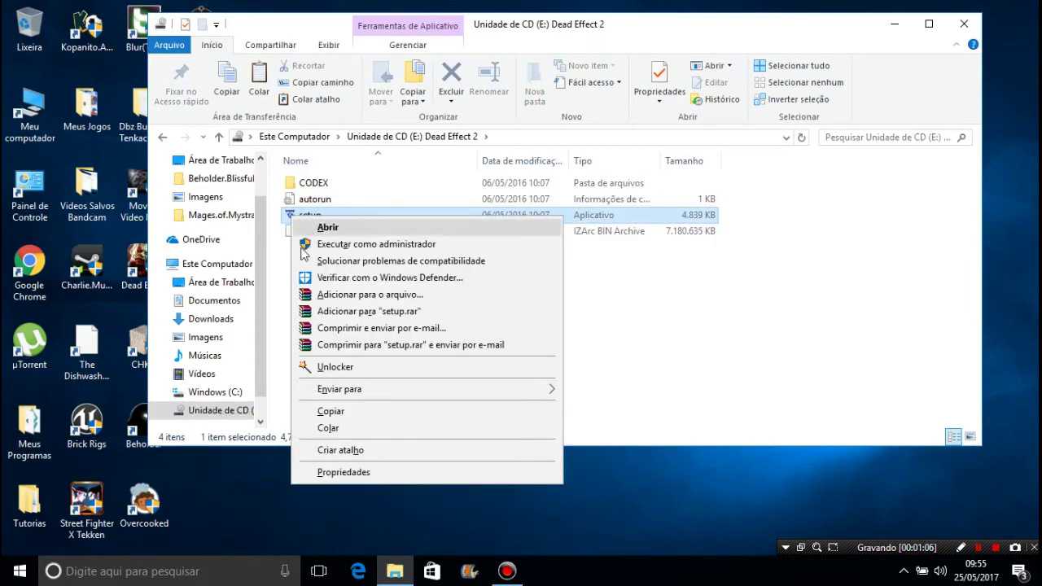
{"action": "left_click", "coordinate": [376, 244]}
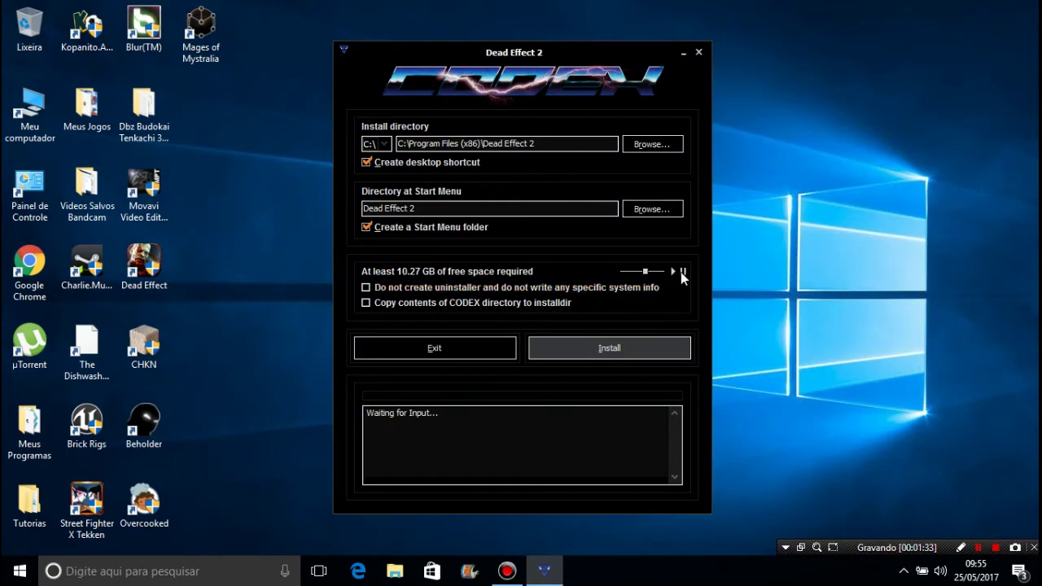
Select C:\ as the drive for the Dead Effect 2 install directory
{"action": "left_click", "coordinate": [552, 144]}
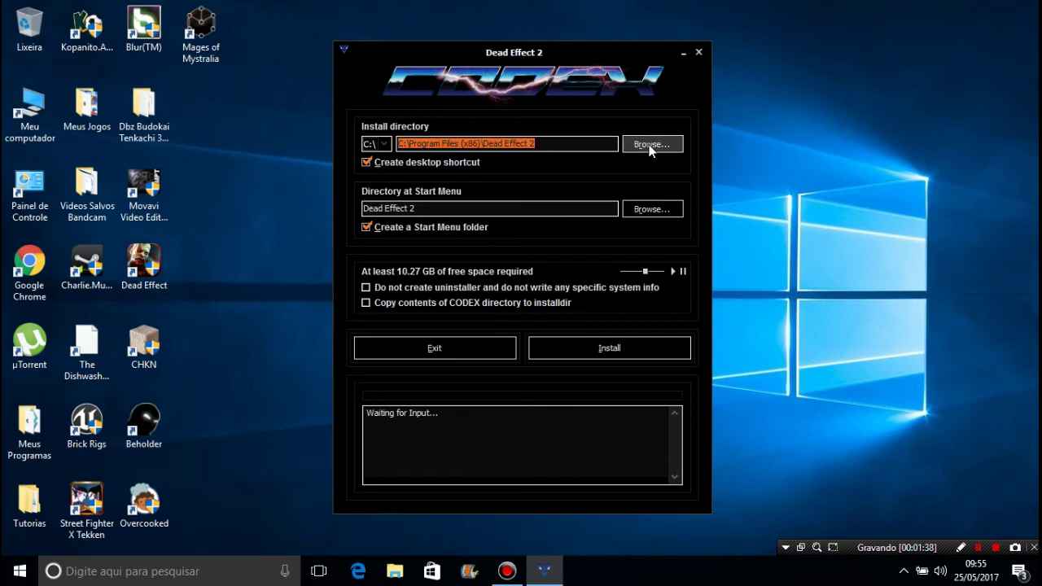
{"action": "left_click", "coordinate": [552, 146]}
{"action": "left_click", "coordinate": [382, 143]}
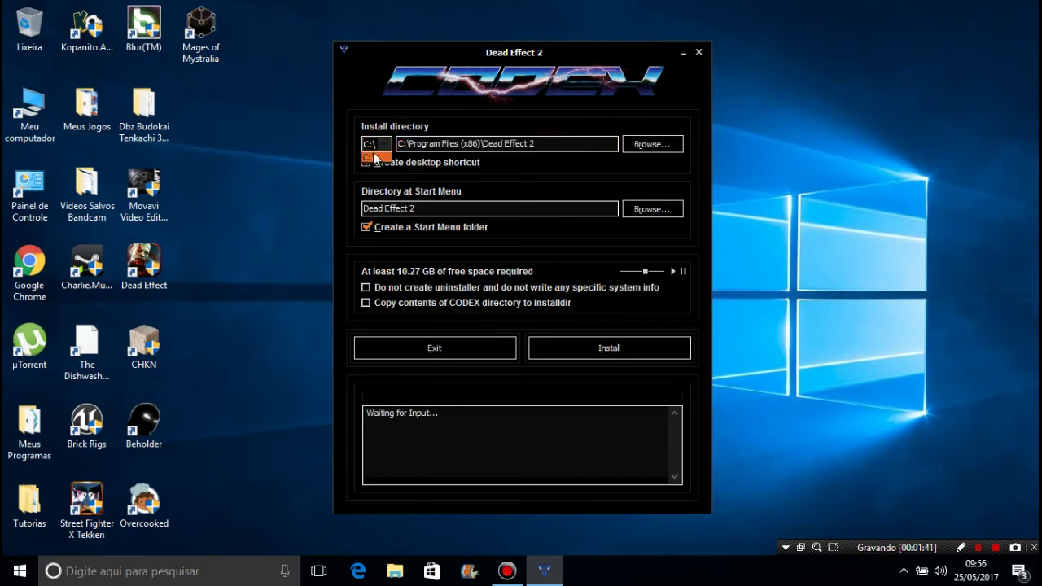
{"action": "left_click", "coordinate": [378, 154]}
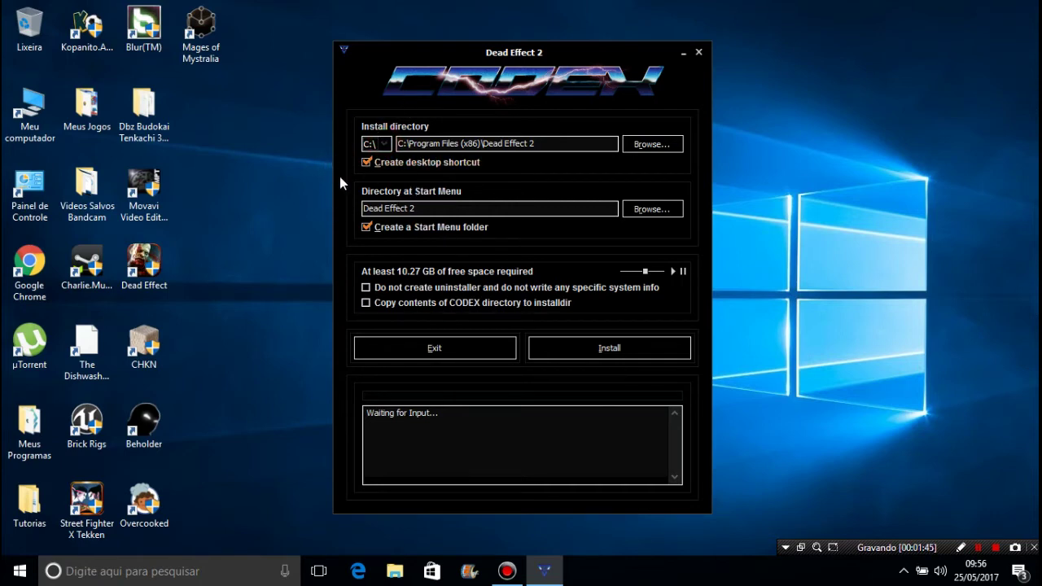
{"action": "left_click", "coordinate": [386, 145]}
{"action": "left_click", "coordinate": [379, 155]}
{"action": "left_click", "coordinate": [379, 143]}
{"action": "left_click", "coordinate": [386, 143]}
{"action": "left_click", "coordinate": [370, 147]}
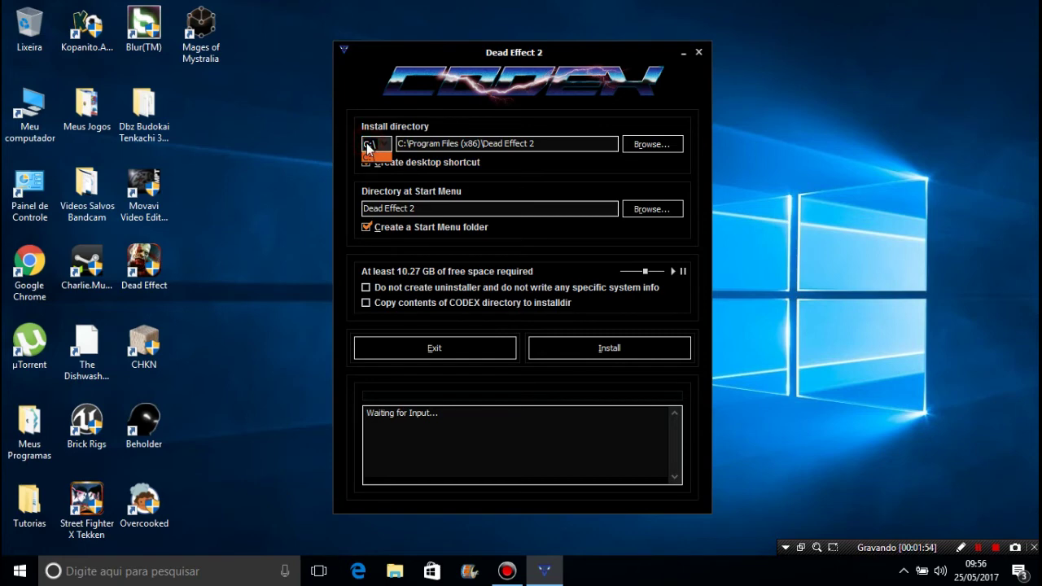
{"action": "left_click", "coordinate": [368, 149]}
Install Dead Effect 2 into C:\Program Files (x86)\Dead Effect 2 with the desktop shortcut and Start Menu folder options, and finish the installer
{"action": "left_click", "coordinate": [616, 347]}
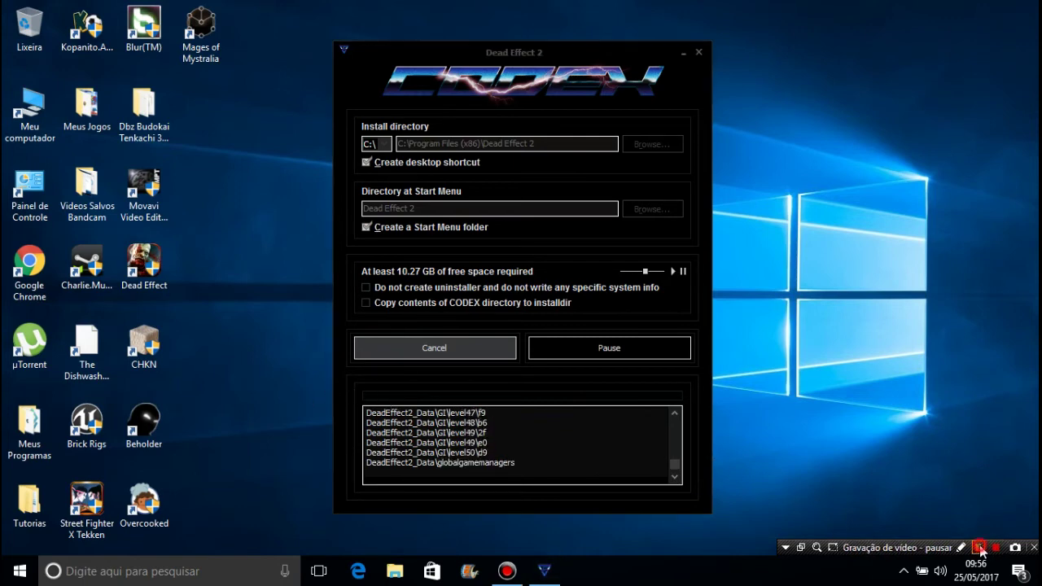
{"action": "left_click", "coordinate": [980, 547]}
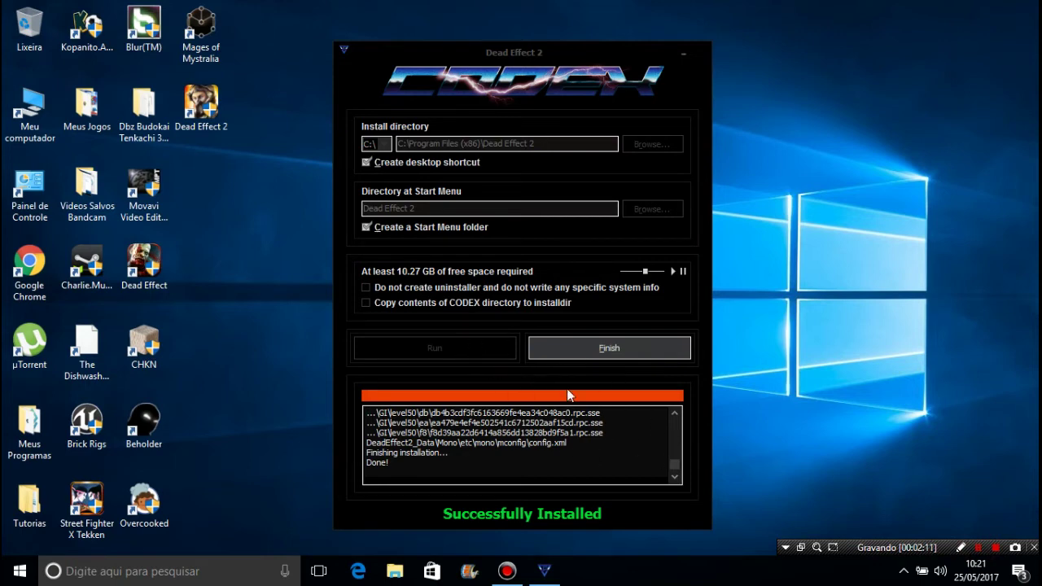
{"action": "left_click", "coordinate": [622, 346]}
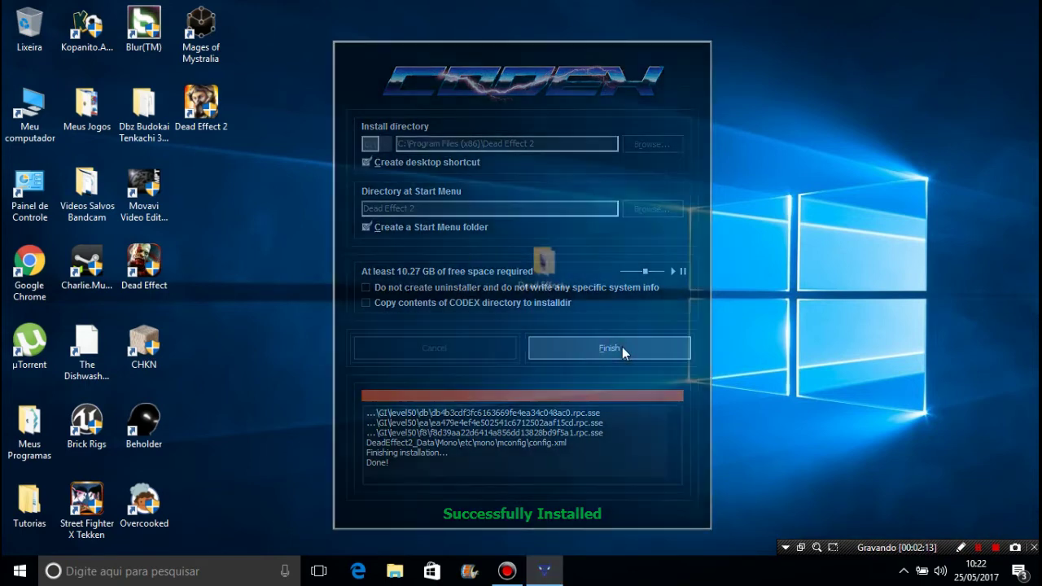
{"action": "left_click", "coordinate": [264, 301]}
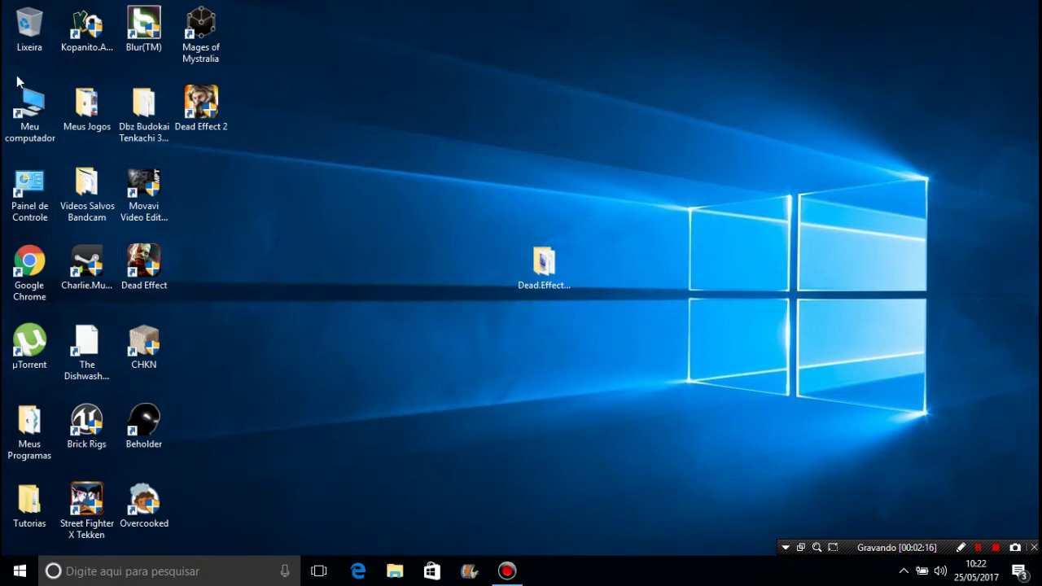
Copy all four files from the CODEX folder on the Dead Effect 2 disc (E:) and close the window
{"action": "double_click", "coordinate": [30, 101]}
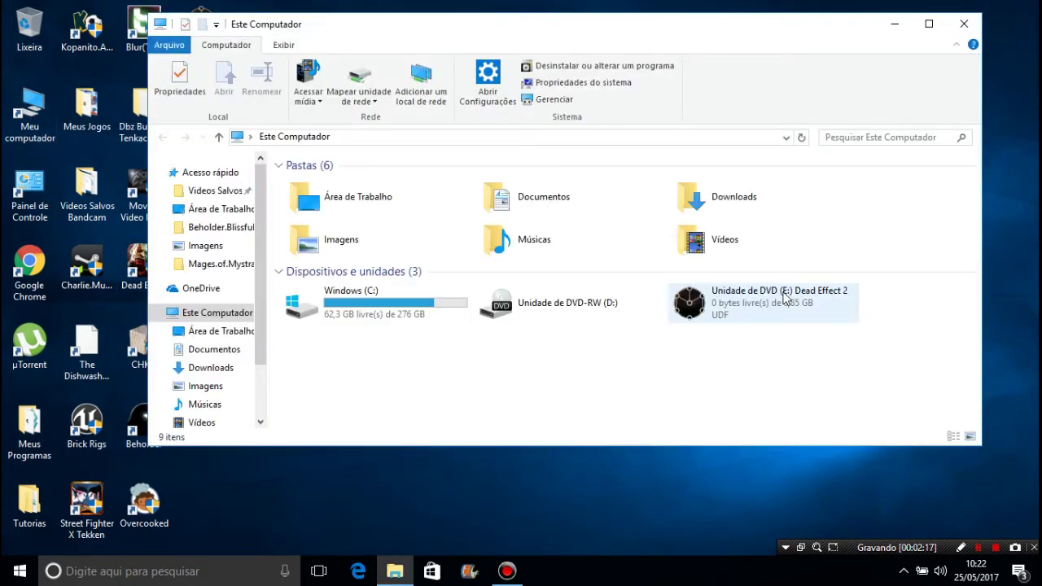
{"action": "right_click", "coordinate": [779, 300]}
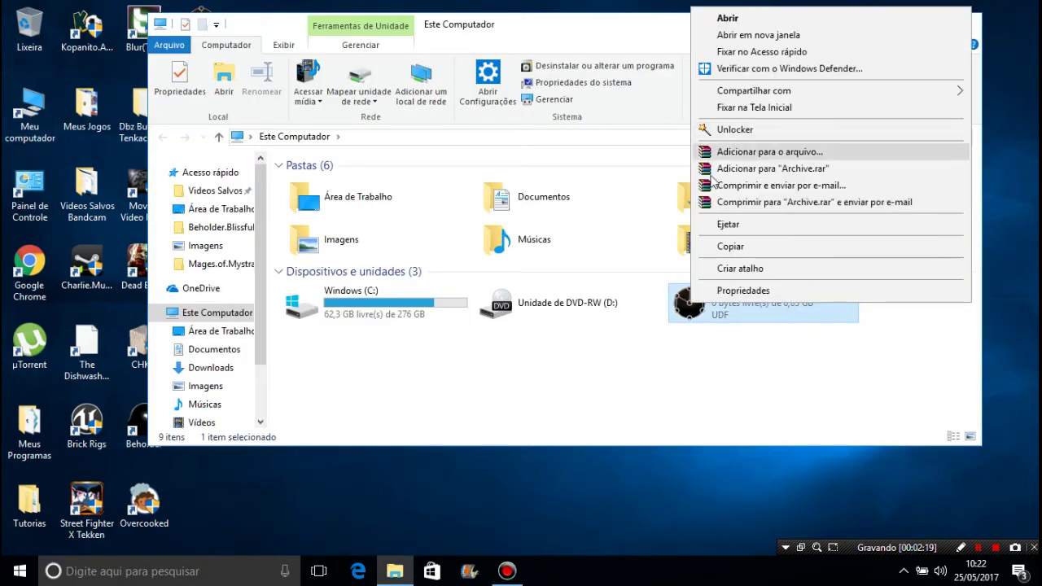
{"action": "left_click", "coordinate": [724, 17]}
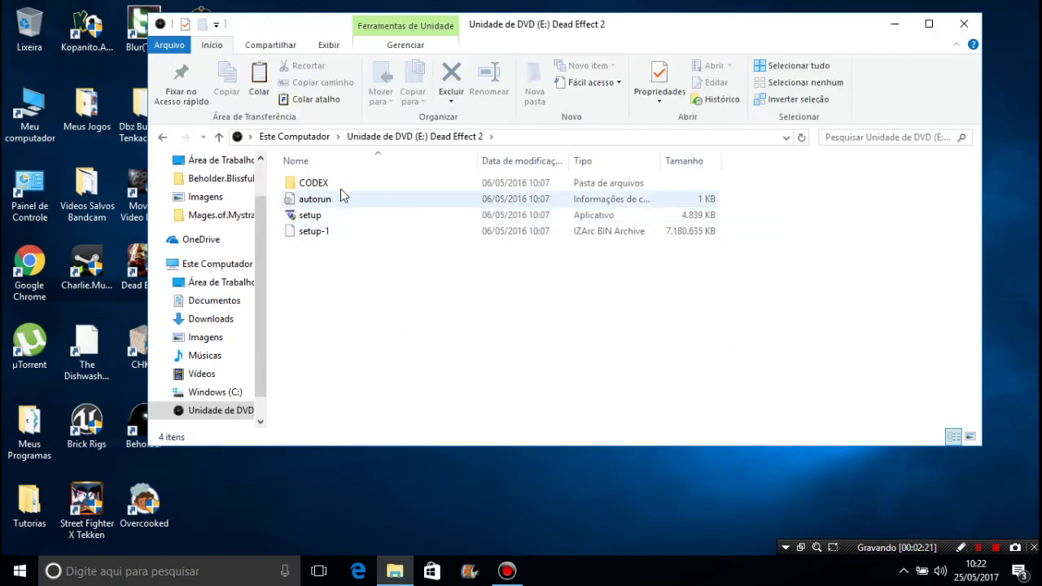
{"action": "double_click", "coordinate": [339, 181]}
{"action": "left_click_drag", "start_coordinate": [421, 320], "coordinate": [303, 181]}
{"action": "right_click", "coordinate": [293, 184]}
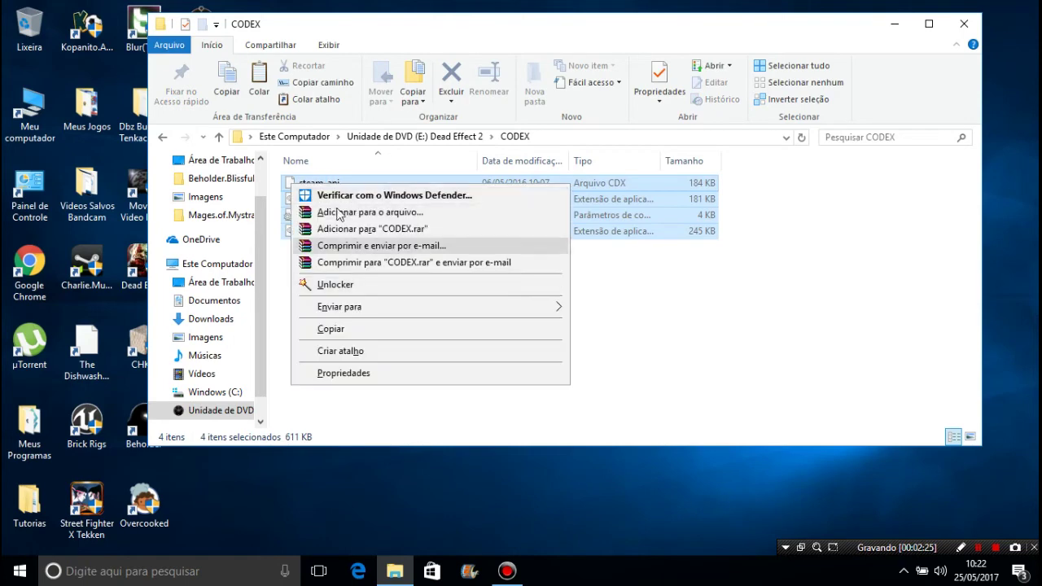
{"action": "left_click", "coordinate": [389, 329]}
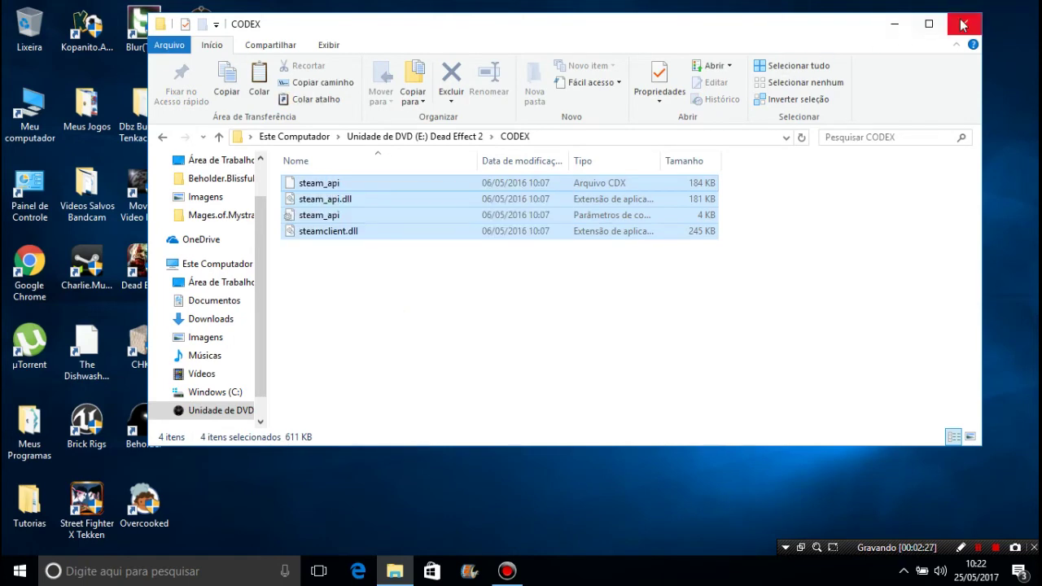
{"action": "left_click", "coordinate": [963, 25]}
Move the Dead Effect 2 shortcut to the middle of the desktop and open its file location
{"action": "left_click_drag", "start_coordinate": [202, 104], "coordinate": [439, 286]}
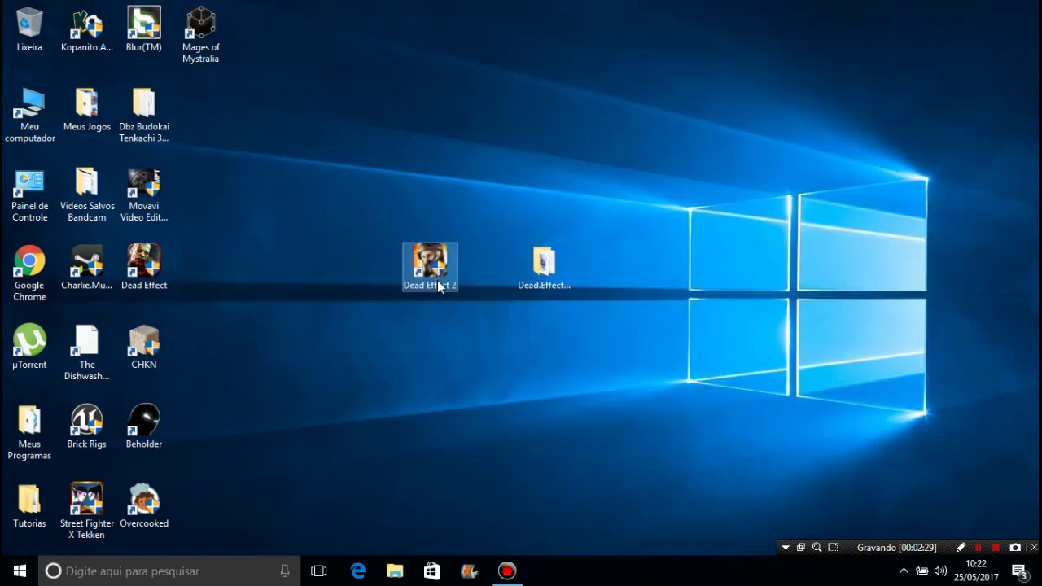
{"action": "right_click", "coordinate": [433, 279]}
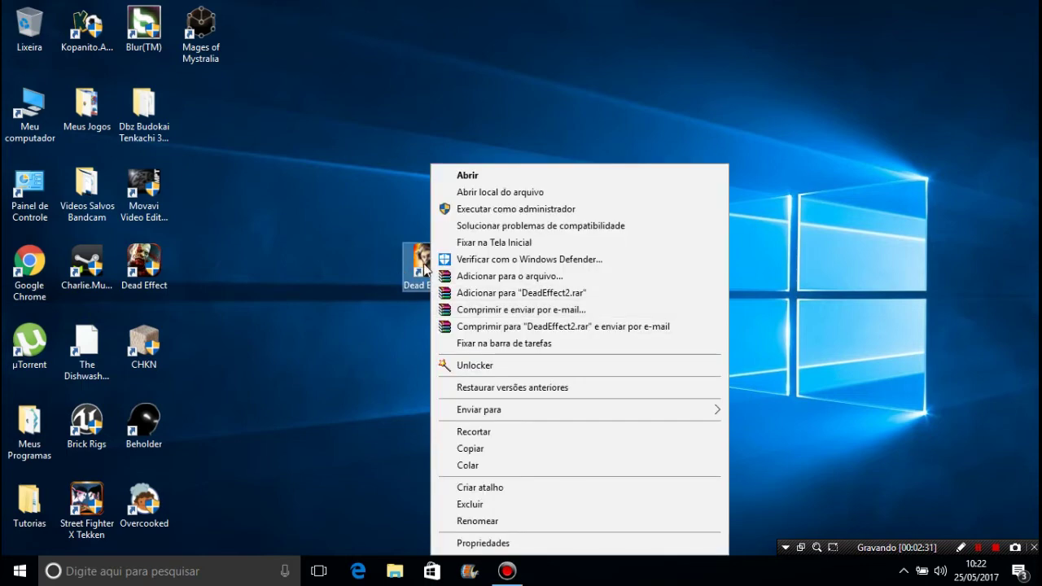
{"action": "left_click", "coordinate": [477, 194]}
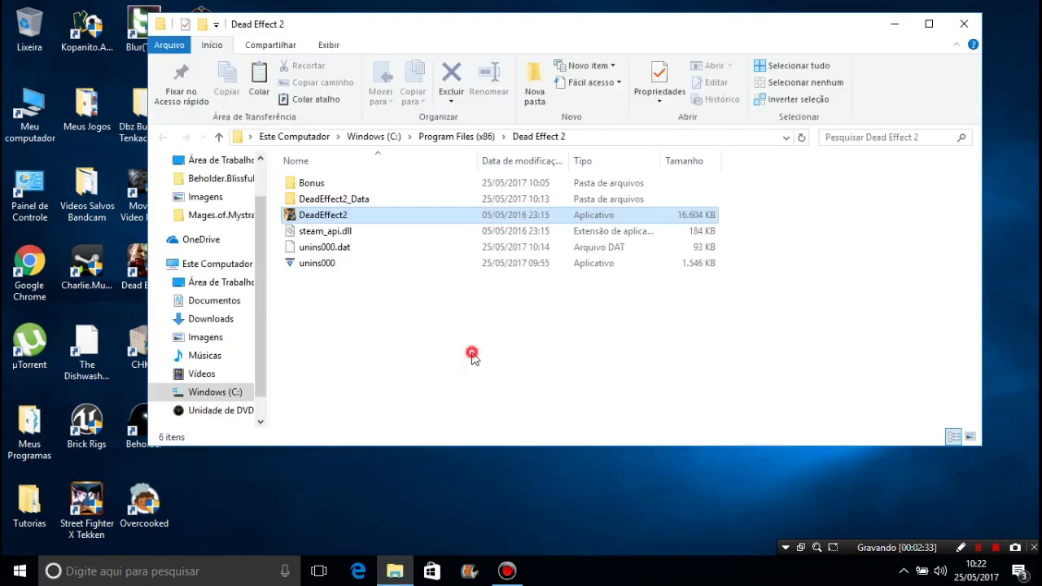
Paste the copied CODEX files into the Dead Effect 2 installation folder and accept the copy prompts
{"action": "right_click", "coordinate": [472, 355]}
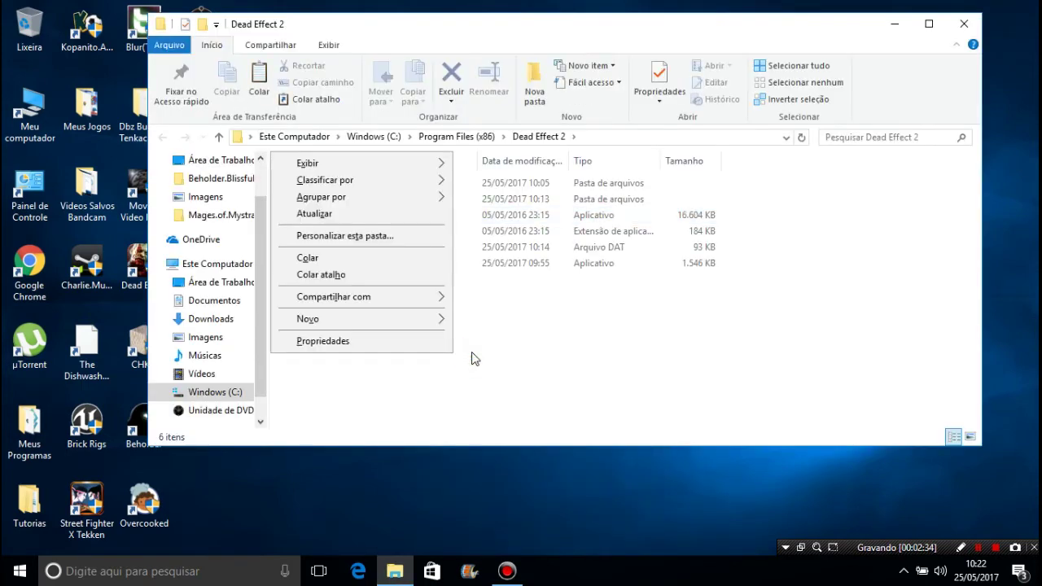
{"action": "left_click", "coordinate": [352, 258]}
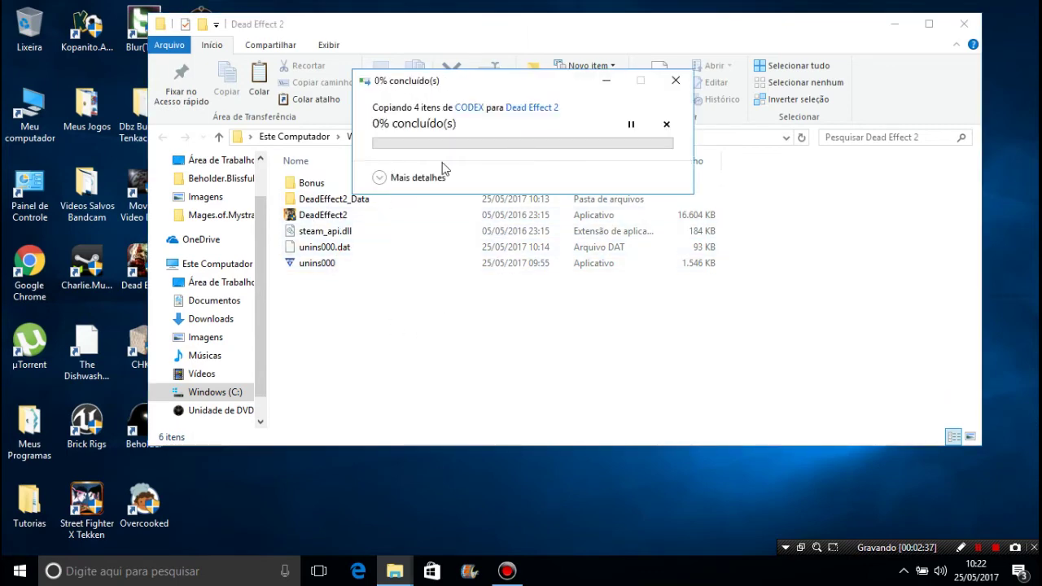
{"action": "left_click", "coordinate": [481, 163]}
{"action": "left_click", "coordinate": [478, 226]}
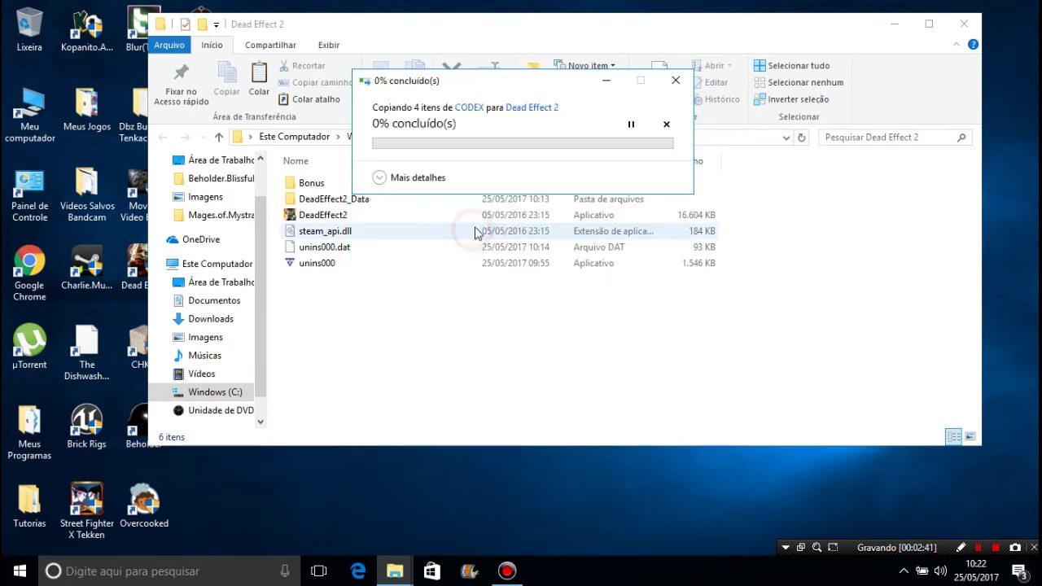
Close the installation folder and apply the run-as-administrator compatibility setting to the Dead Effect 2 desktop shortcut
{"action": "left_click", "coordinate": [885, 203]}
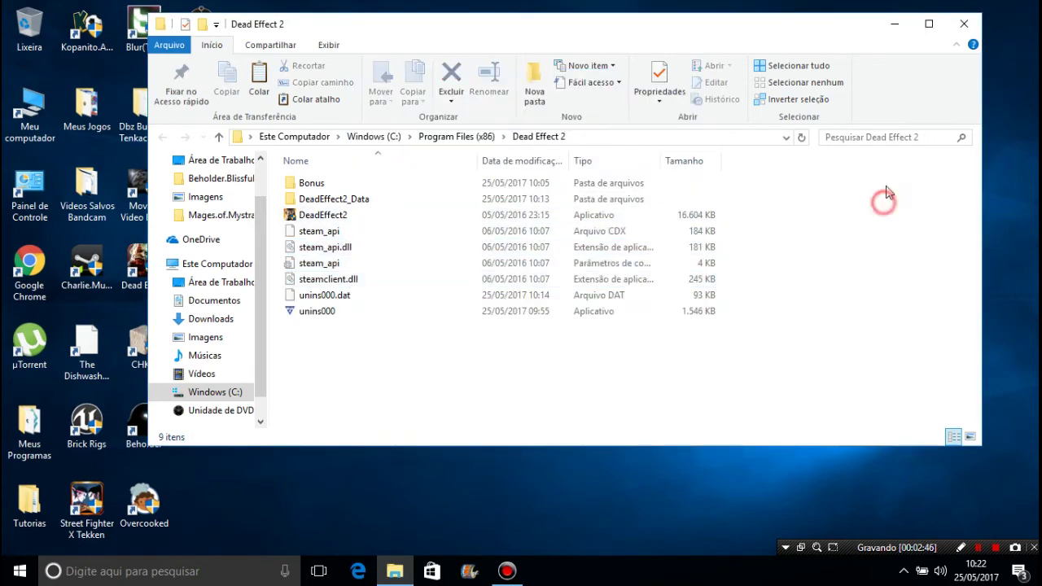
{"action": "left_click", "coordinate": [964, 23]}
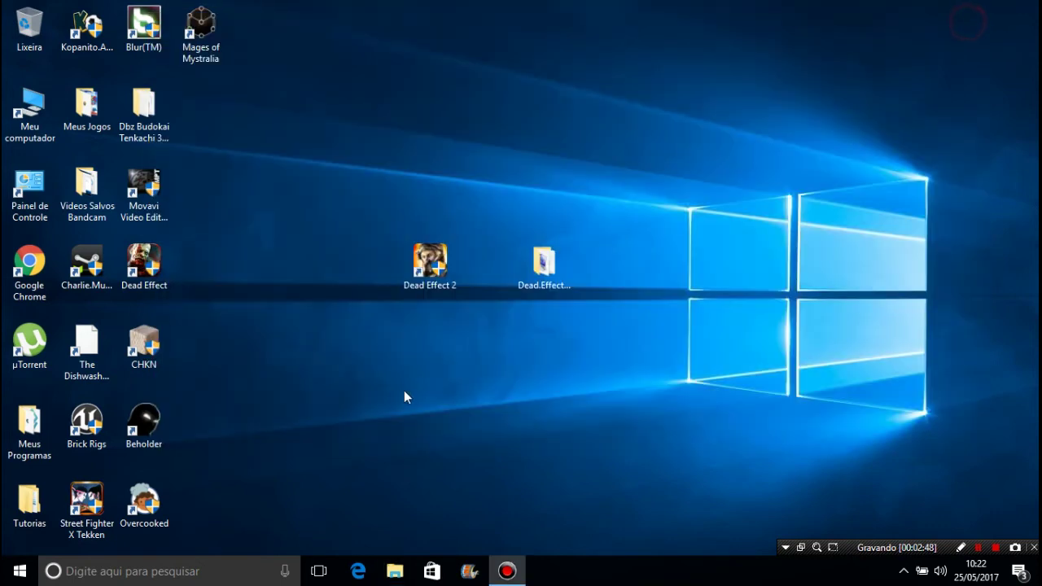
{"action": "right_click", "coordinate": [422, 275]}
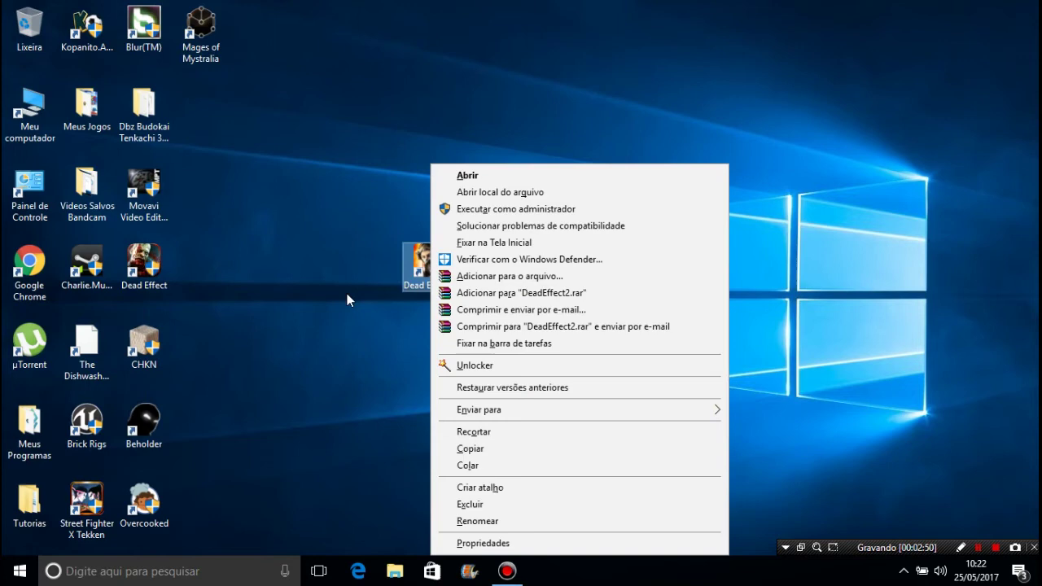
{"action": "left_click", "coordinate": [481, 545]}
{"action": "left_click", "coordinate": [666, 195]}
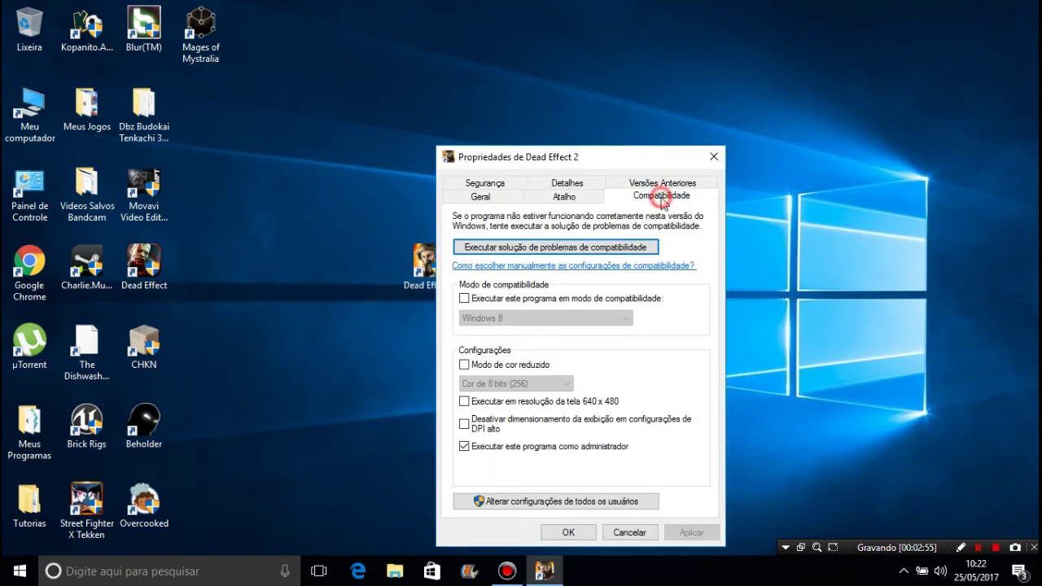
{"action": "left_click", "coordinate": [465, 447]}
{"action": "left_click", "coordinate": [691, 533]}
{"action": "left_click", "coordinate": [584, 533]}
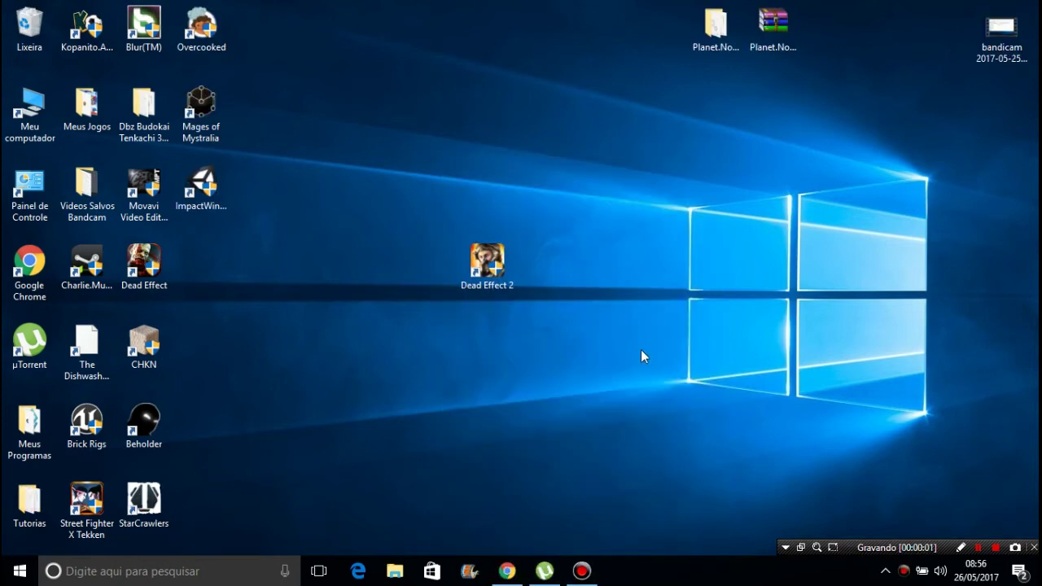
Launch Dead Effect 2 from its desktop shortcut
{"action": "left_click", "coordinate": [599, 378]}
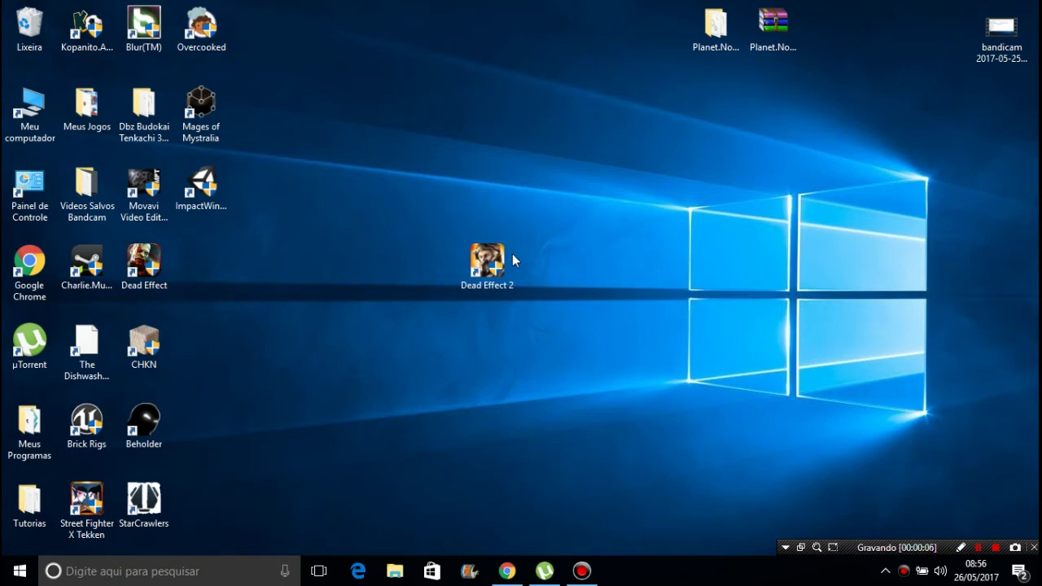
{"action": "left_click", "coordinate": [502, 287]}
{"action": "left_click", "coordinate": [598, 397]}
{"action": "double_click", "coordinate": [493, 268]}
Examine the game's input bindings and the available screen resolution and graphics quality options without changing them
{"action": "left_click", "coordinate": [460, 346]}
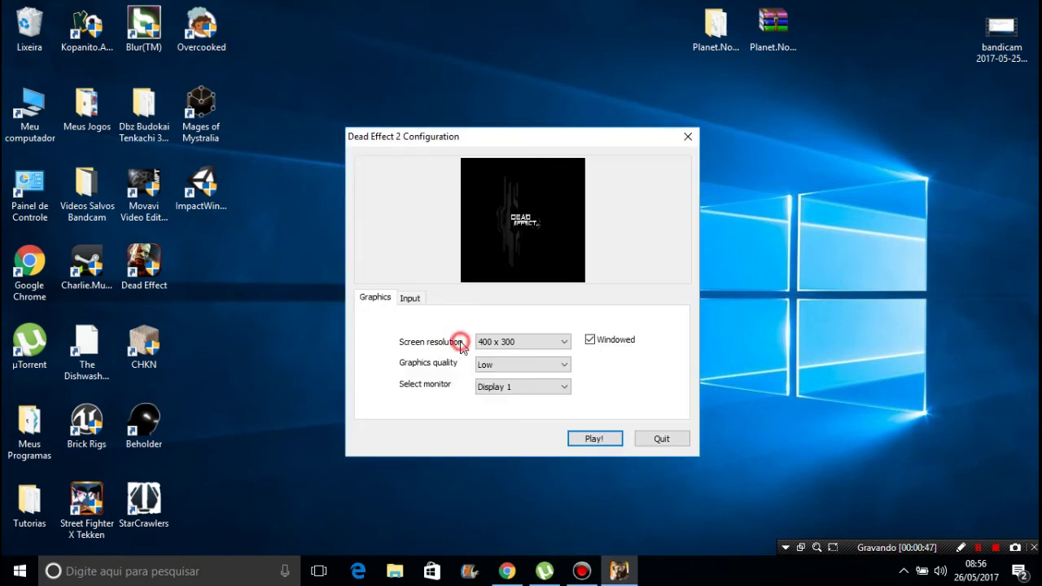
{"action": "left_click", "coordinate": [437, 339]}
{"action": "left_click", "coordinate": [480, 368]}
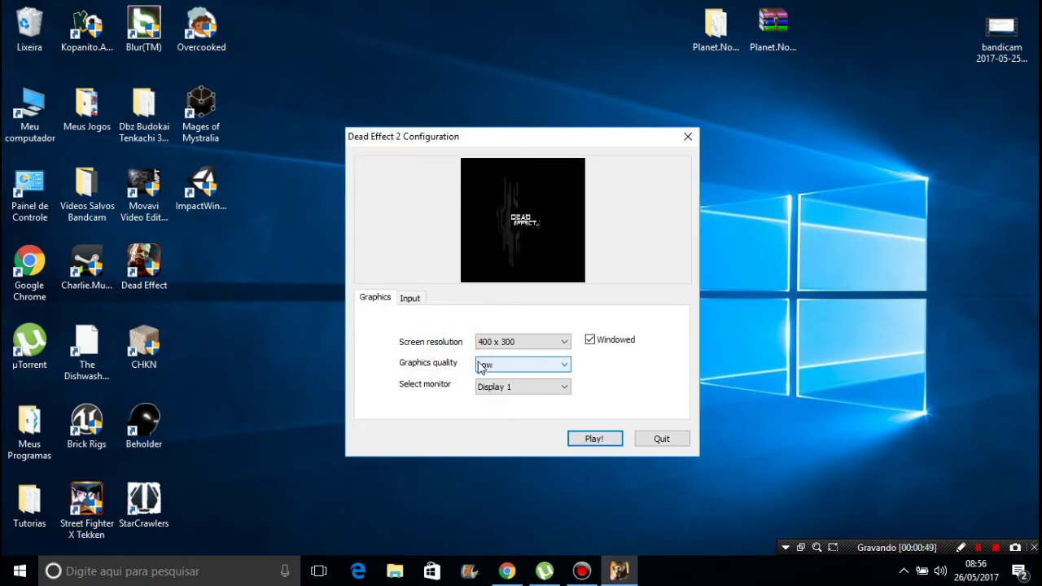
{"action": "left_click", "coordinate": [410, 298]}
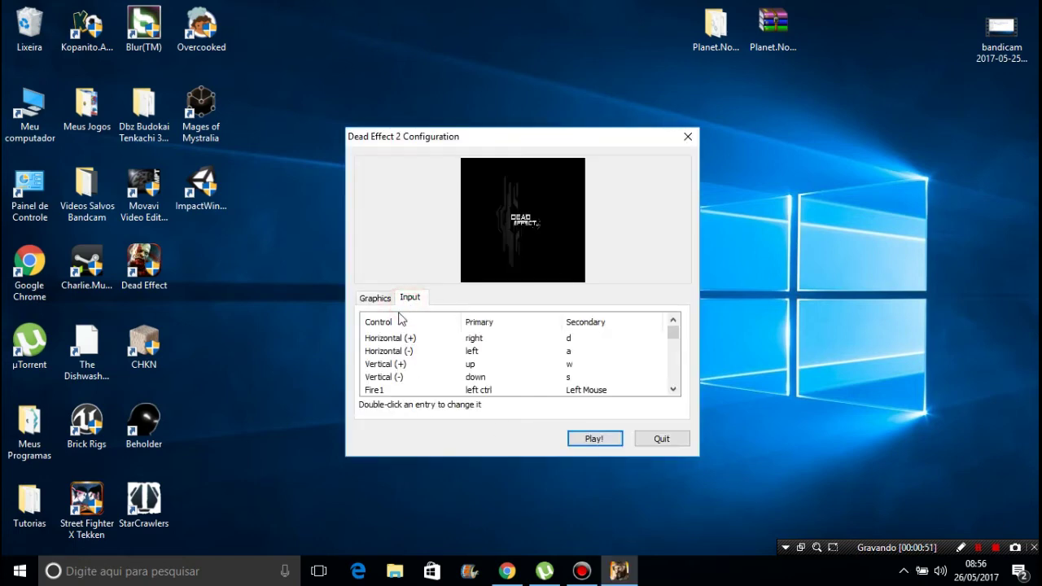
{"action": "left_click", "coordinate": [370, 298]}
{"action": "left_click", "coordinate": [504, 345]}
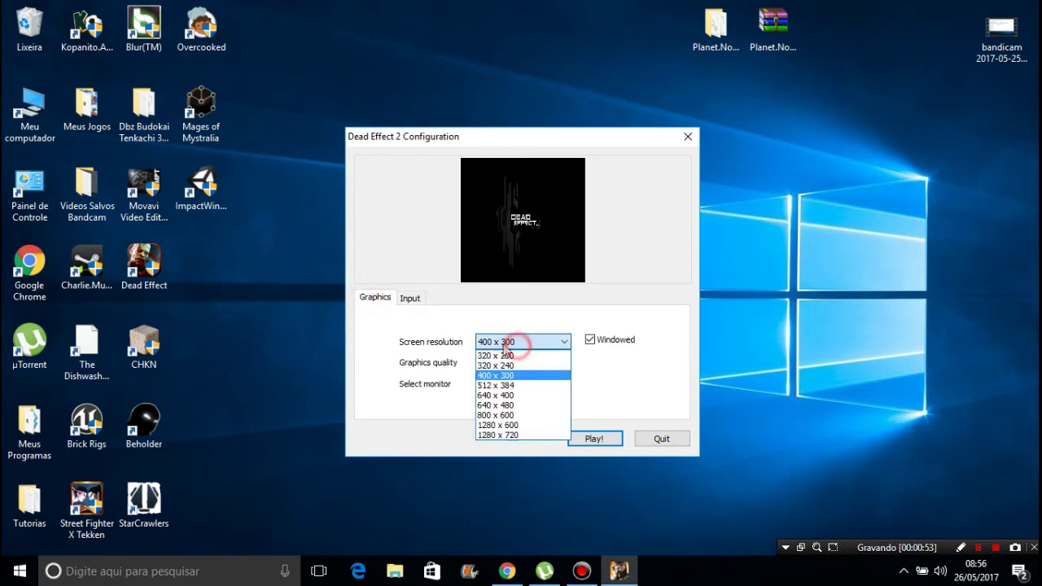
{"action": "left_click", "coordinate": [434, 361]}
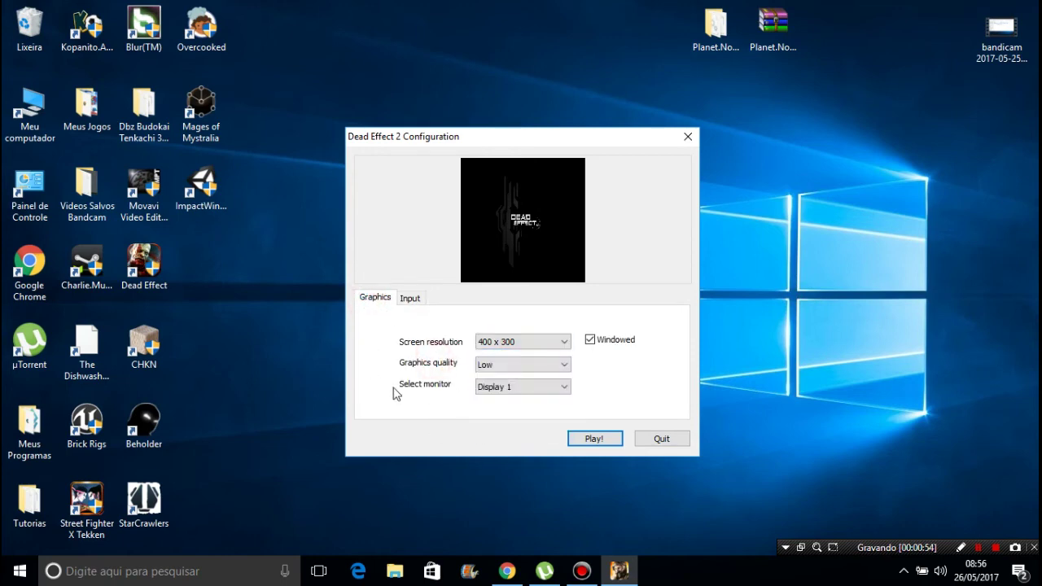
{"action": "left_click", "coordinate": [513, 363]}
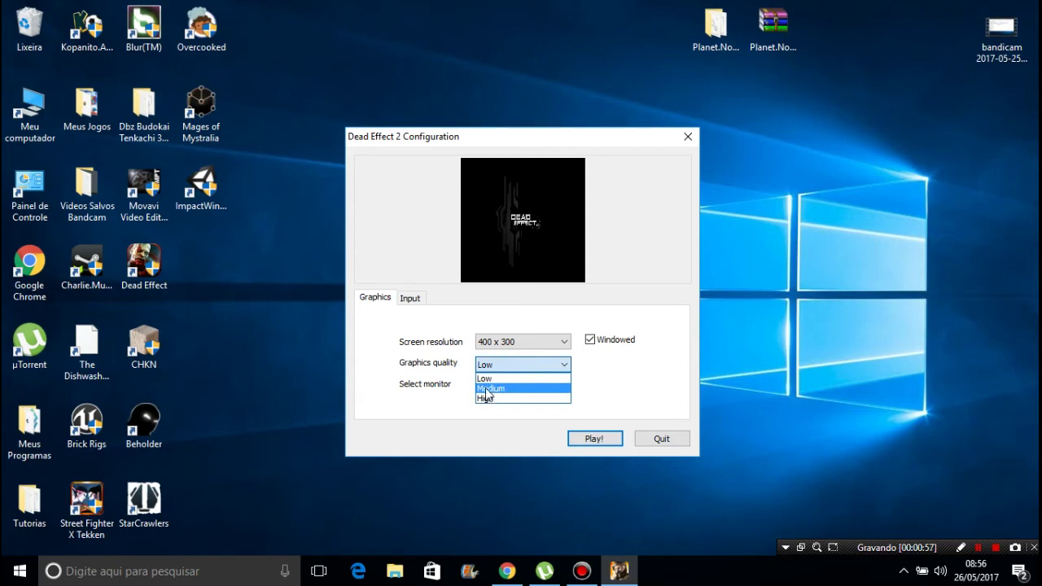
{"action": "left_click", "coordinate": [430, 388]}
Try the Low and Medium graphics quality presets and set the graphics quality to High
{"action": "left_click", "coordinate": [518, 366]}
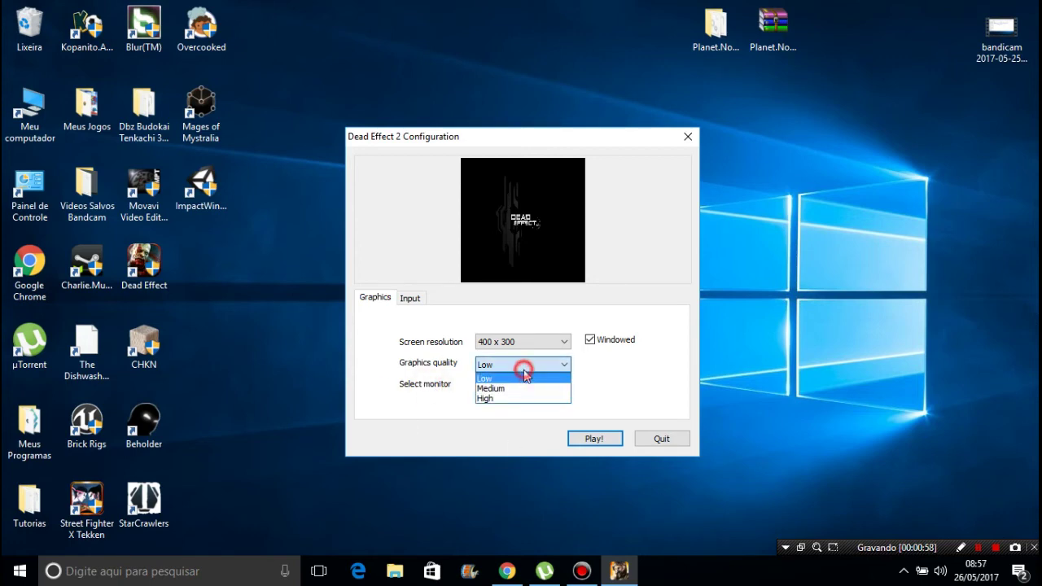
{"action": "left_click", "coordinate": [491, 380]}
{"action": "left_click", "coordinate": [491, 366]}
{"action": "left_click", "coordinate": [491, 388]}
{"action": "left_click", "coordinate": [511, 366]}
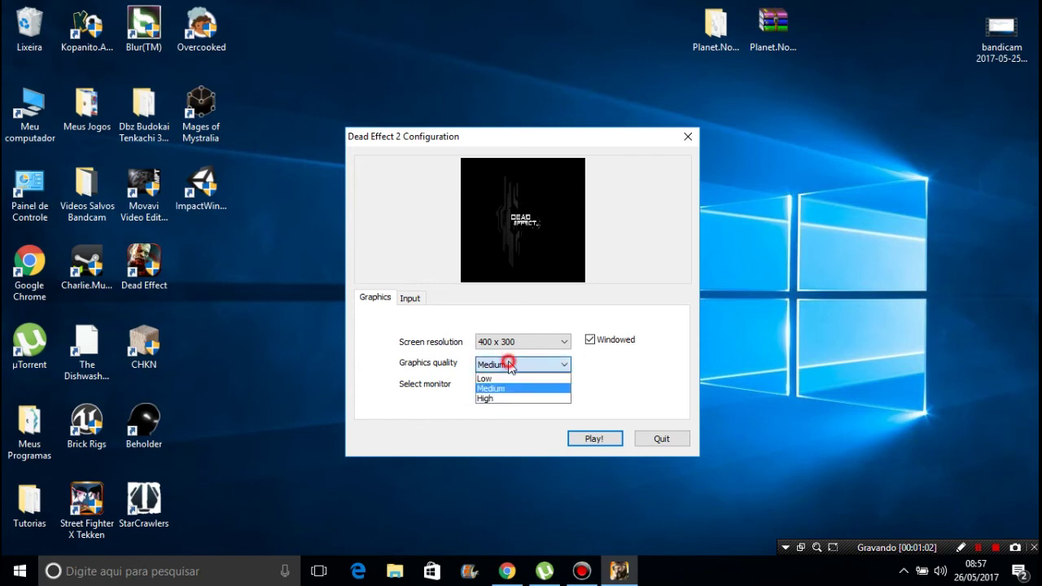
{"action": "left_click", "coordinate": [488, 399]}
{"action": "left_click", "coordinate": [519, 418]}
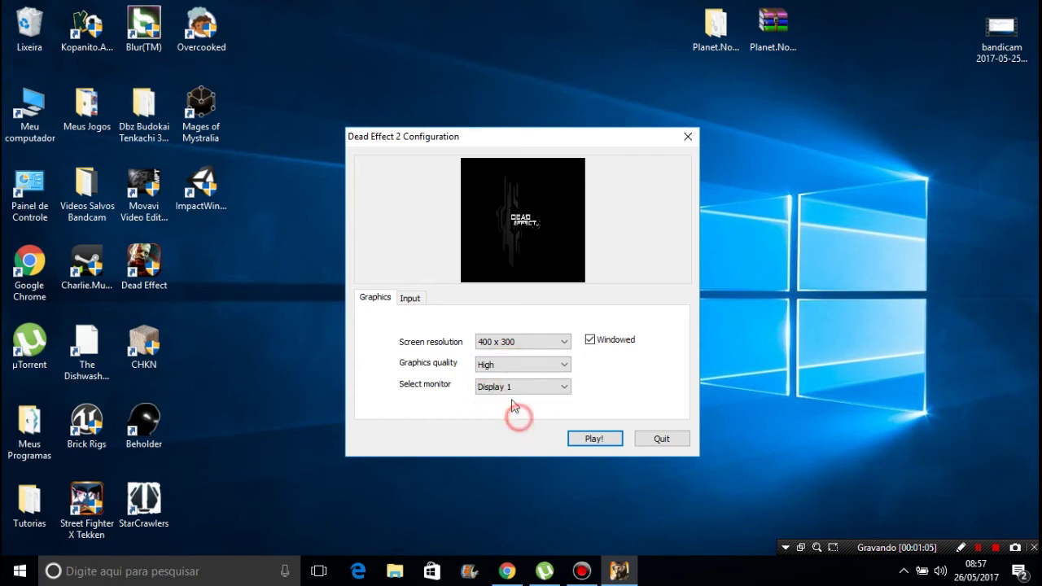
{"action": "left_click", "coordinate": [521, 366]}
{"action": "left_click", "coordinate": [522, 371]}
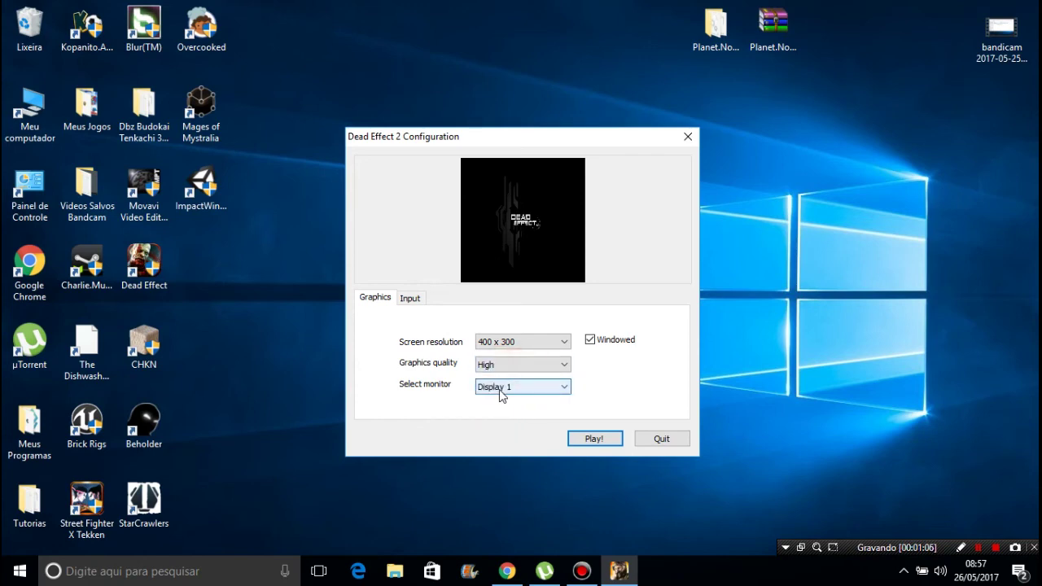
Switch the Windowed option off and on again and quit the Dead Effect 2 configuration
{"action": "left_click", "coordinate": [594, 340]}
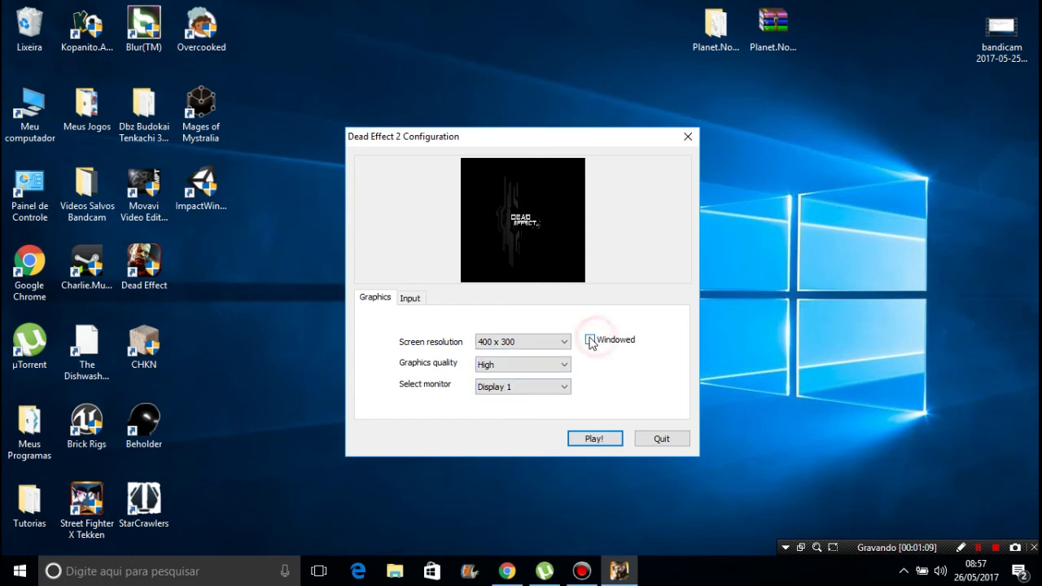
{"action": "left_click", "coordinate": [592, 339]}
{"action": "left_click", "coordinate": [652, 443]}
Move the Dead Effect 2 shortcut directly below the Mages of Mystralia shortcut on the desktop
{"action": "left_click", "coordinate": [521, 340]}
{"action": "left_click_drag", "start_coordinate": [617, 407], "coordinate": [332, 99]}
{"action": "left_click", "coordinate": [332, 99]}
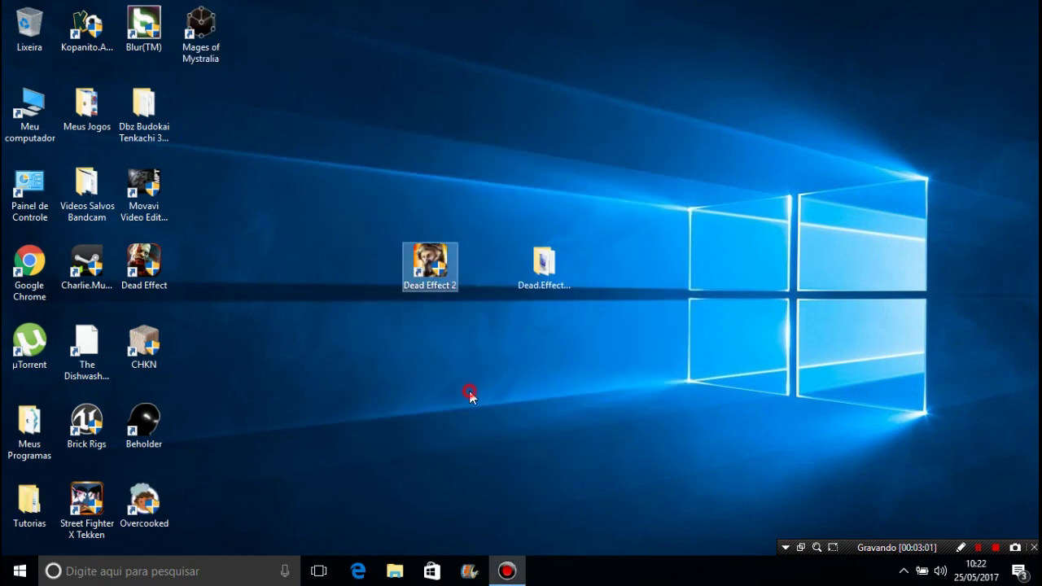
{"action": "left_click_drag", "start_coordinate": [435, 281], "coordinate": [206, 130]}
{"action": "left_click_drag", "start_coordinate": [380, 472], "coordinate": [196, 170]}
{"action": "left_click", "coordinate": [307, 274]}
{"action": "left_click_drag", "start_coordinate": [337, 309], "coordinate": [4, 4]}
{"action": "left_click", "coordinate": [249, 152]}
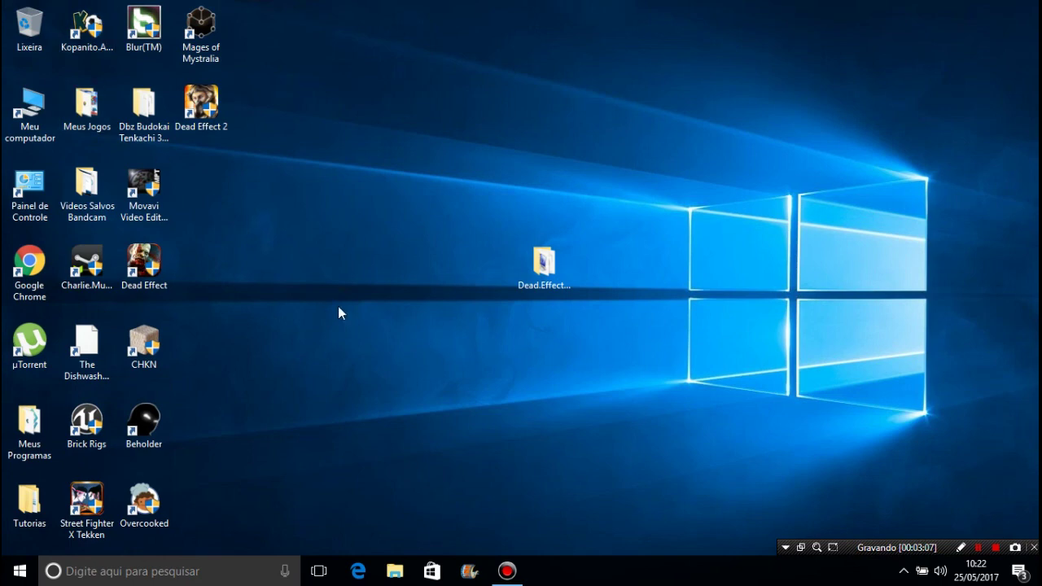
{"action": "left_click_drag", "start_coordinate": [342, 312], "coordinate": [5, 4]}
{"action": "left_click", "coordinate": [305, 280]}
{"action": "left_click", "coordinate": [562, 433]}
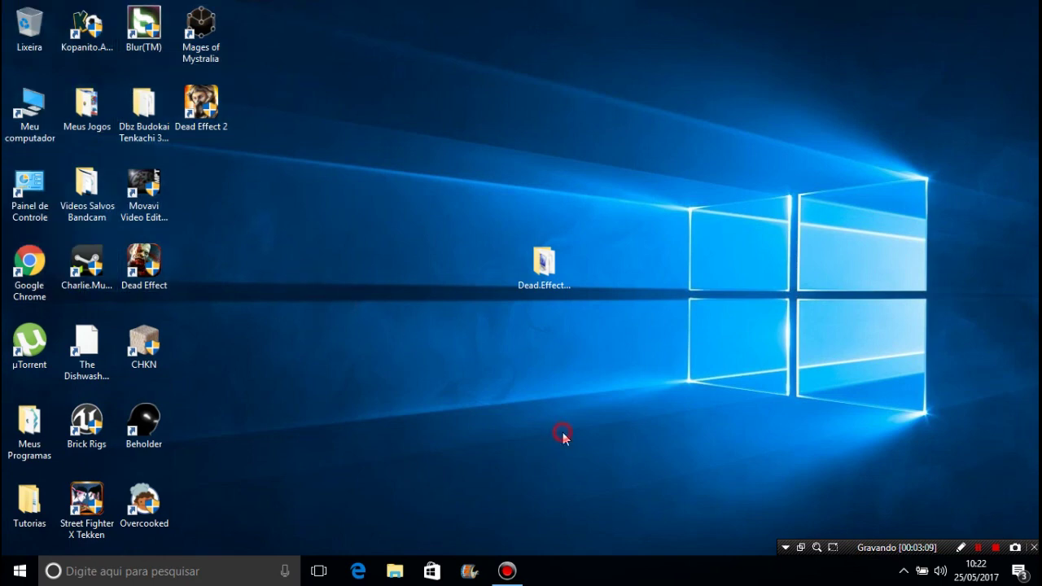